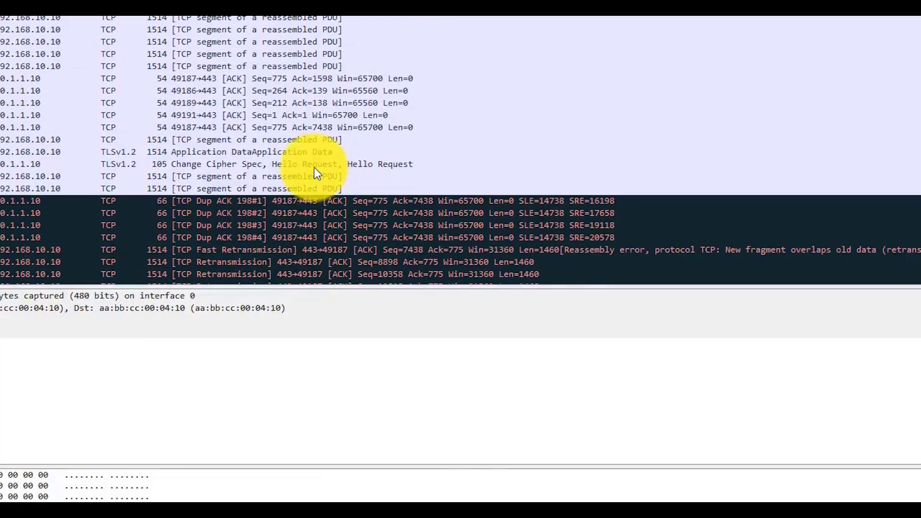
Step: Open the inline1 inline set (outside<->inside, MTU 1500) on the Inline Sets tab for editing
scroll(317, 173, "down", 5)
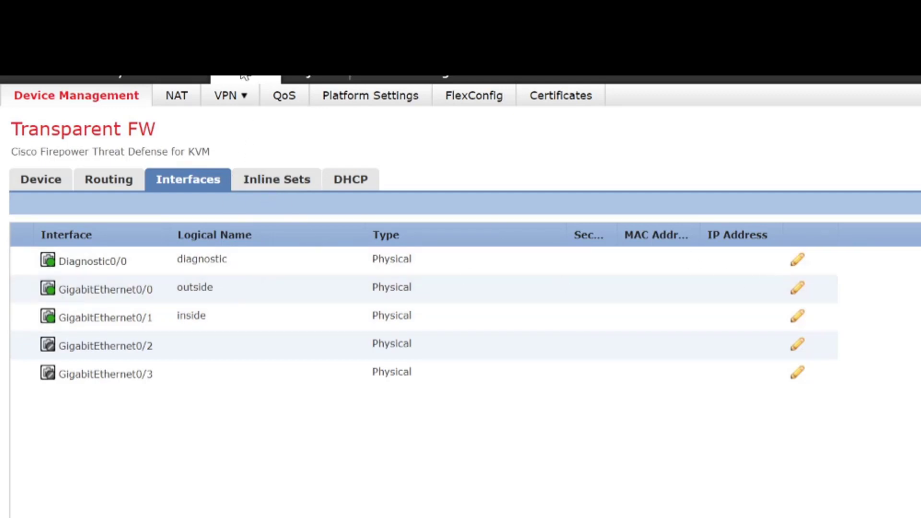
left_click(283, 194)
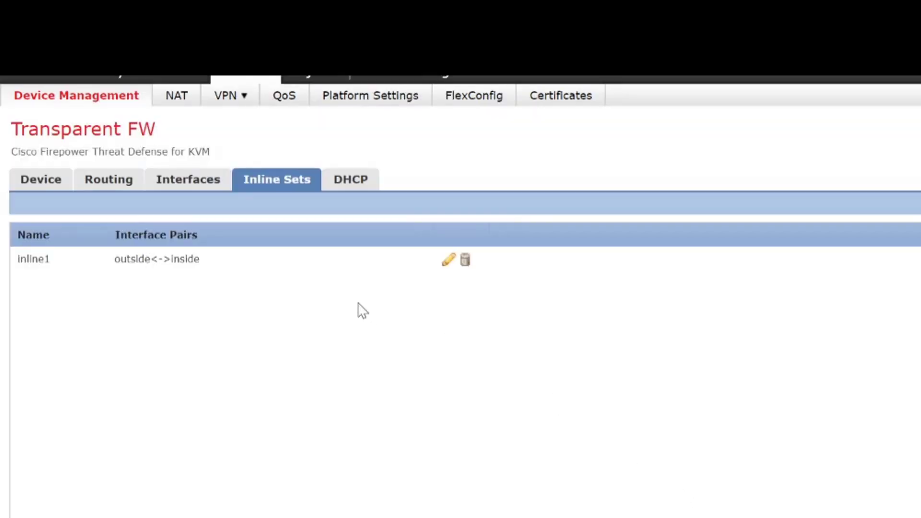
left_click(437, 254)
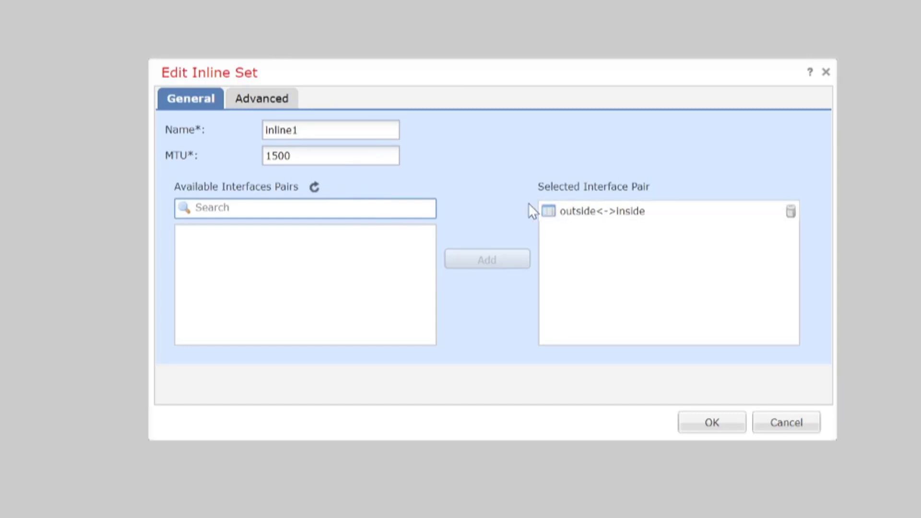
Step: Enable Tap Mode in inline1's advanced settings, accept the warning, and save the Transparent FW device
left_click(286, 102)
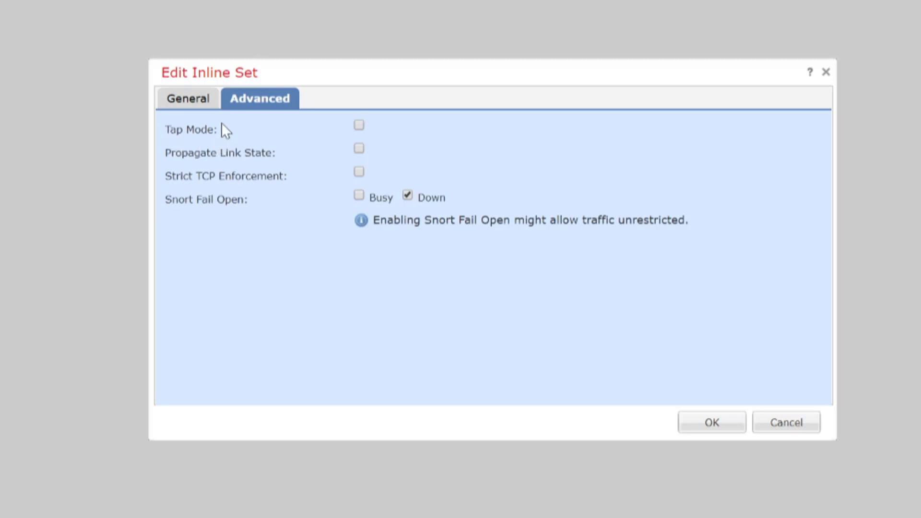
left_click(359, 124)
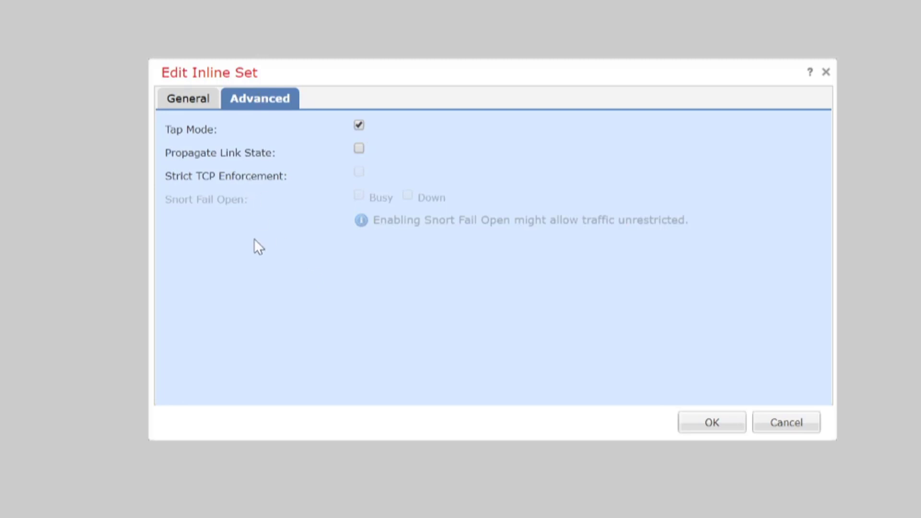
left_click(713, 422)
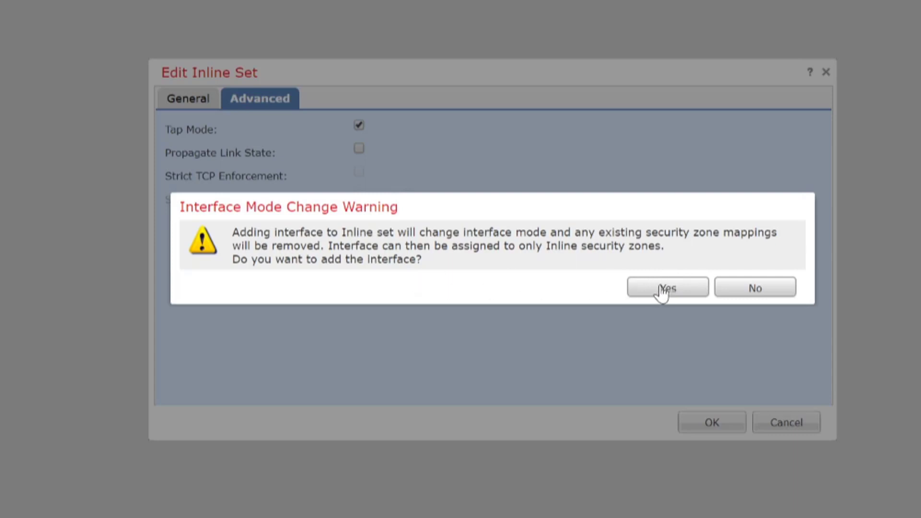
left_click(641, 295)
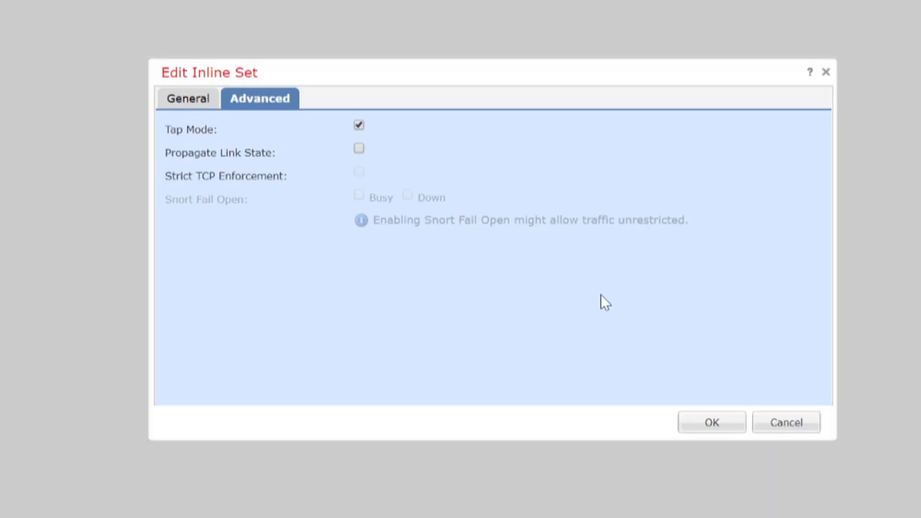
left_click(710, 424)
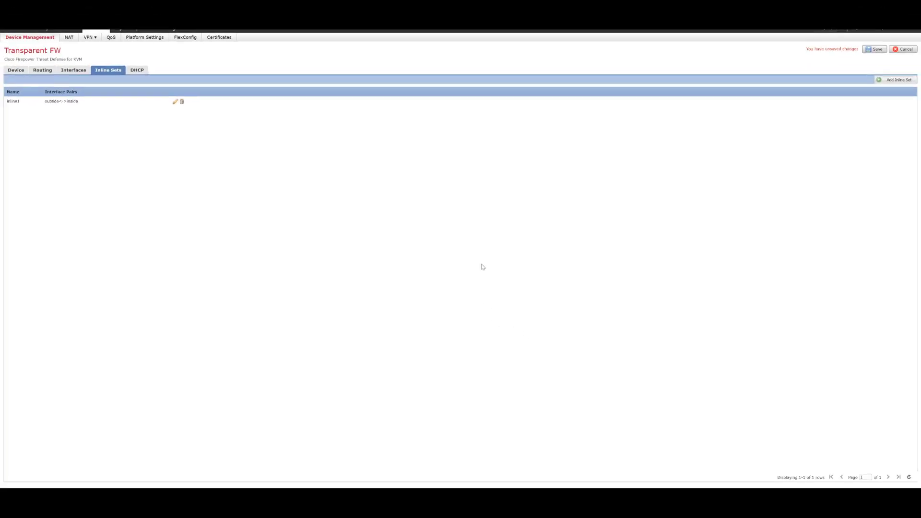
left_click(874, 51)
Step: Go to Policies > Access Control > Access Control and open the Default policy for editing
mouse_move(90, 37)
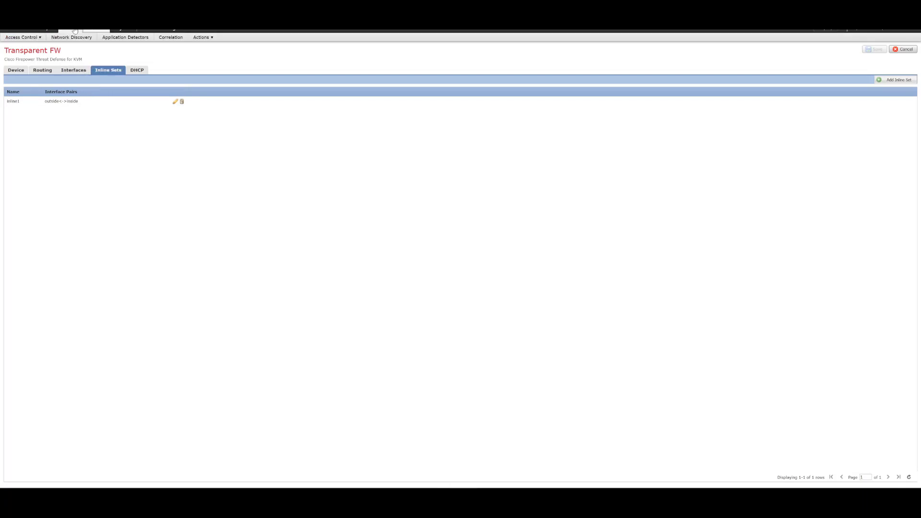
mouse_move(33, 40)
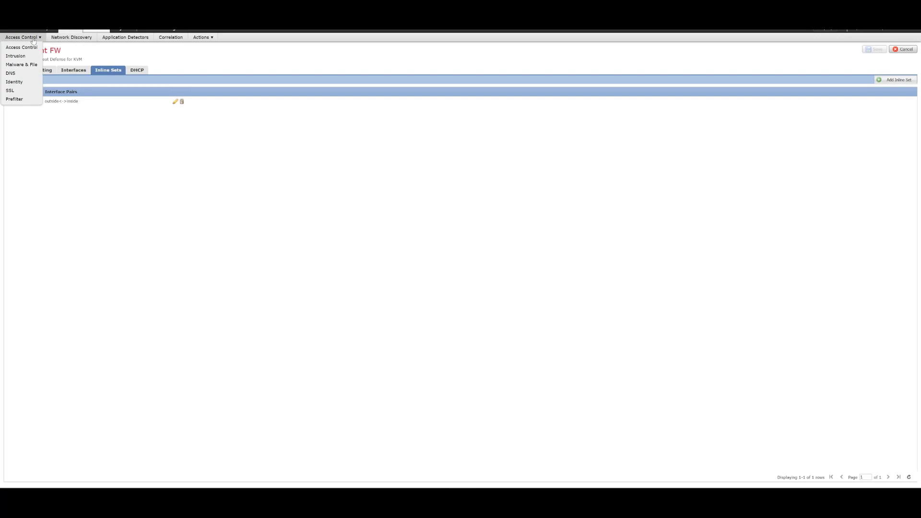
left_click(21, 47)
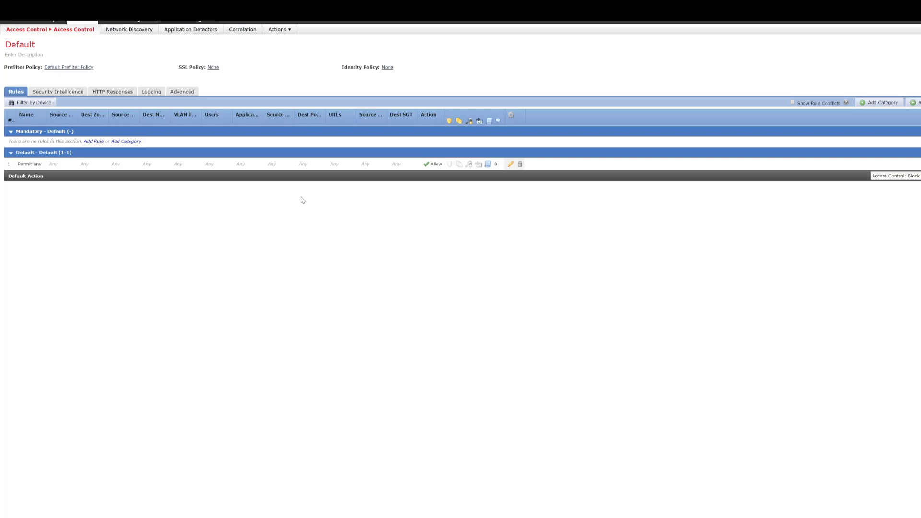
Step: Uncheck Enabled on the Permit any rule and set the default action to Intrusion Prevention: Connectivity Over Security
left_click(508, 165)
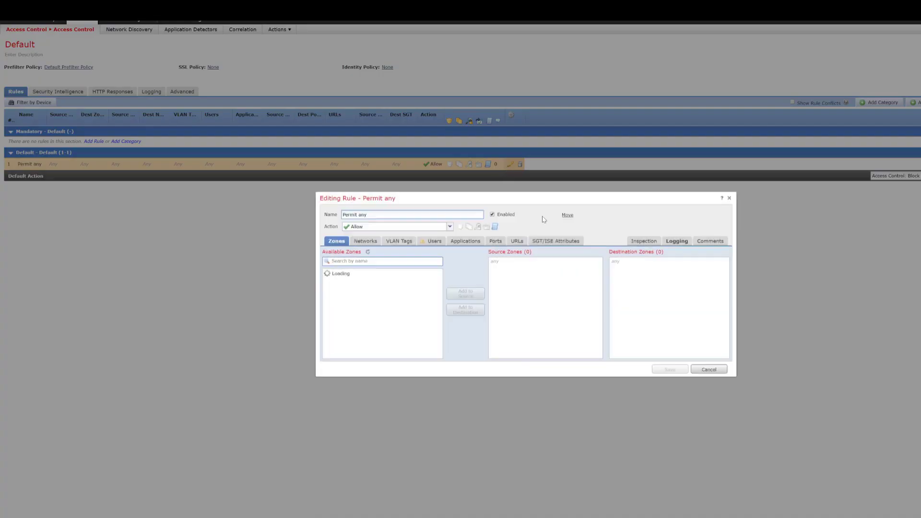
left_click(492, 214)
left_click(670, 370)
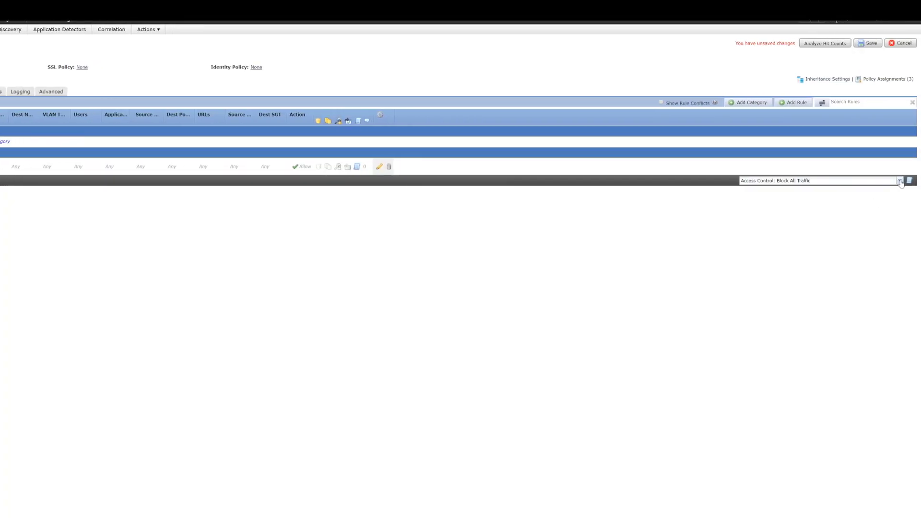
left_click(900, 181)
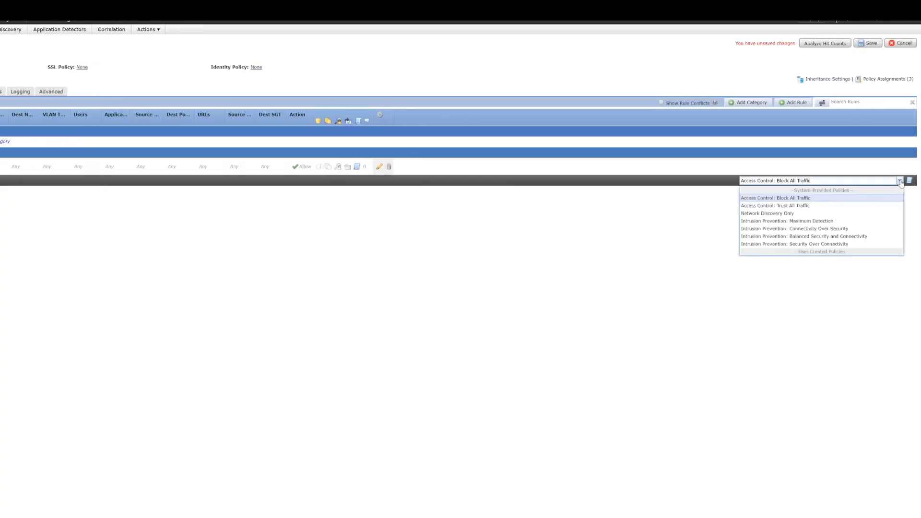
left_click(813, 229)
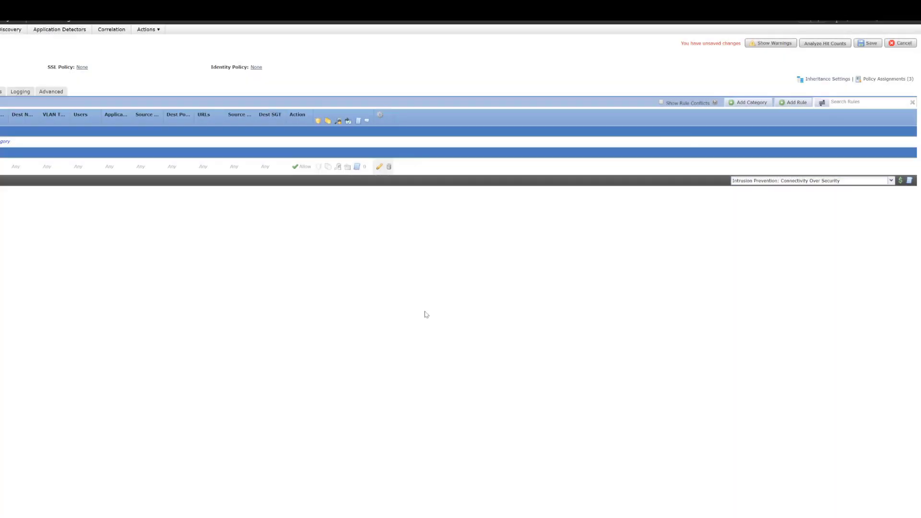
Step: Save the Default access control policy, then go to Objects > Intrusion Rules > Create Rule
left_click(860, 43)
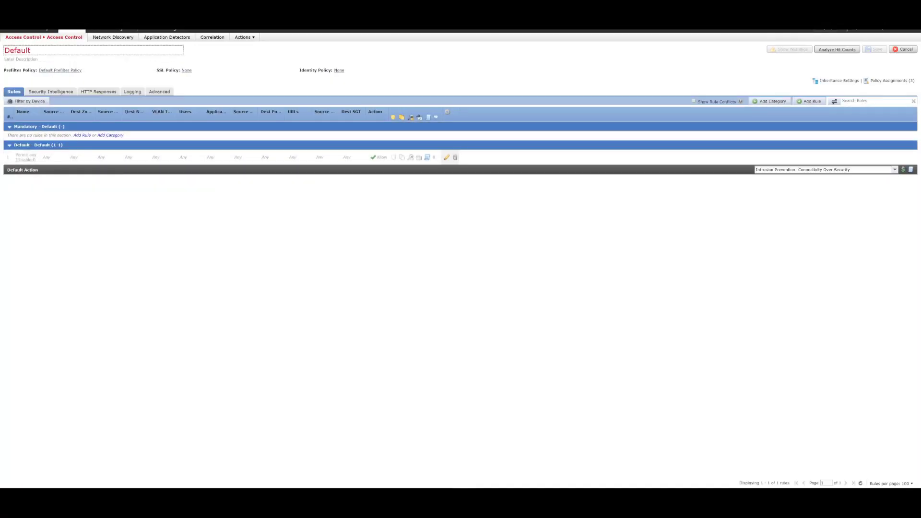
mouse_move(65, 37)
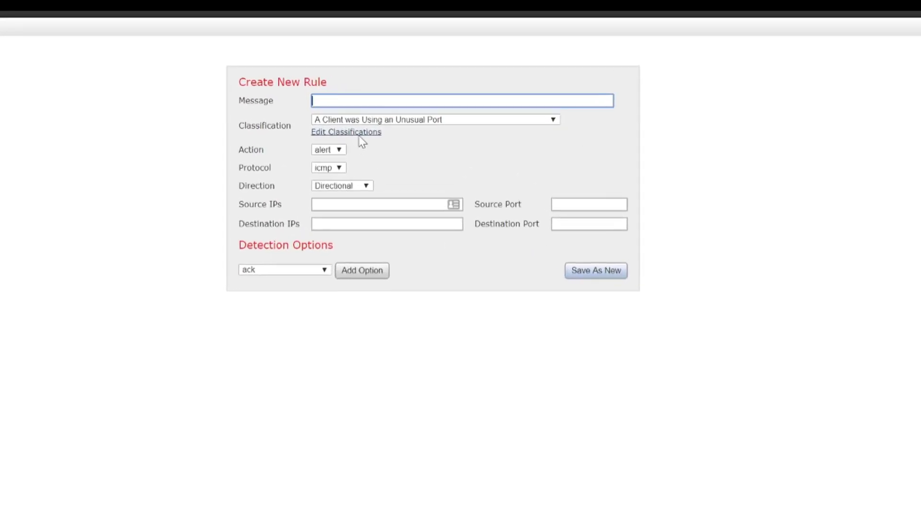
Step: Enter 'Suspicious ICMP' as the rule message, fixing the misspelling
left_click(461, 122)
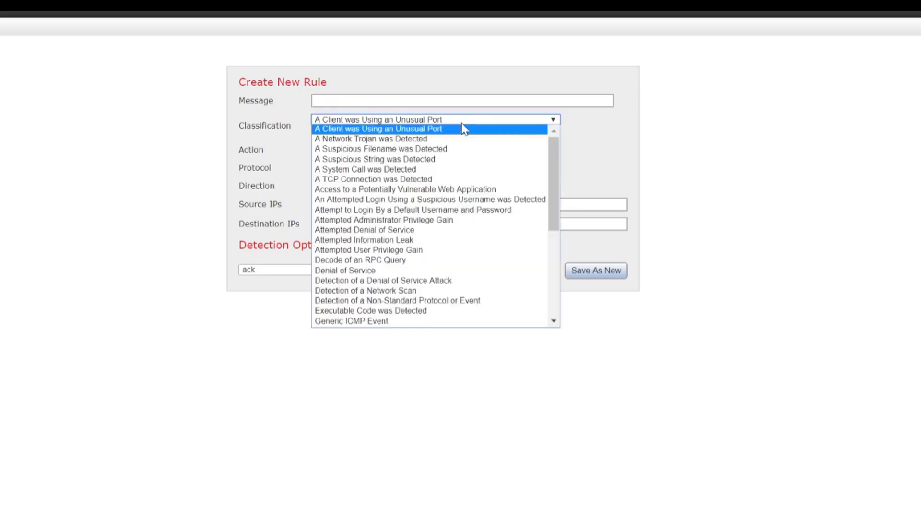
left_click(463, 129)
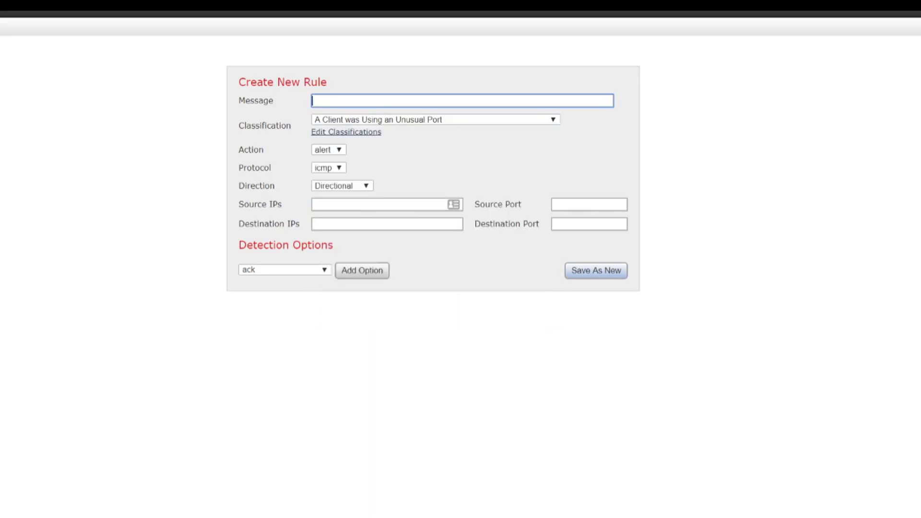
type("ICM")
key("BackSpace")
key("BackSpace")
key("BackSpace")
type("Suspisous")
right_click(317, 102)
left_click(335, 113)
type("ICMP")
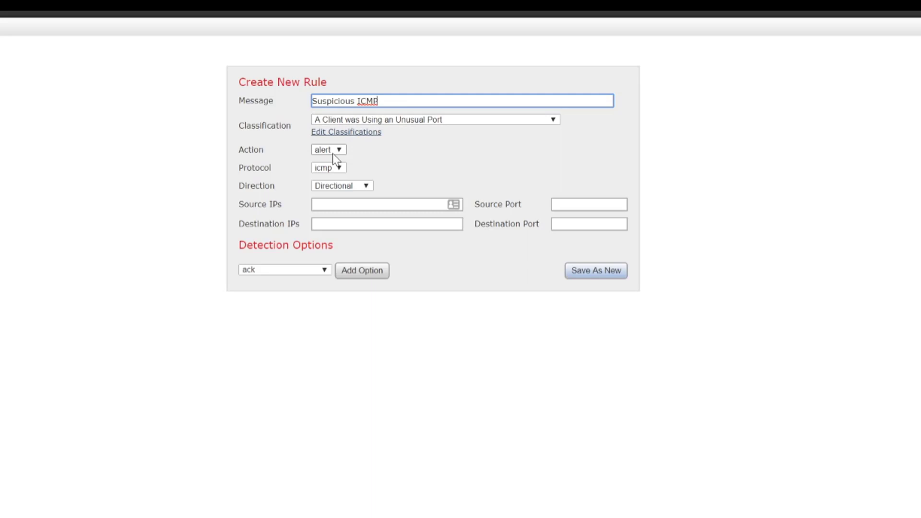
Step: Classify the rule as Potentially Bad Traffic and keep alert as its action
left_click(455, 121)
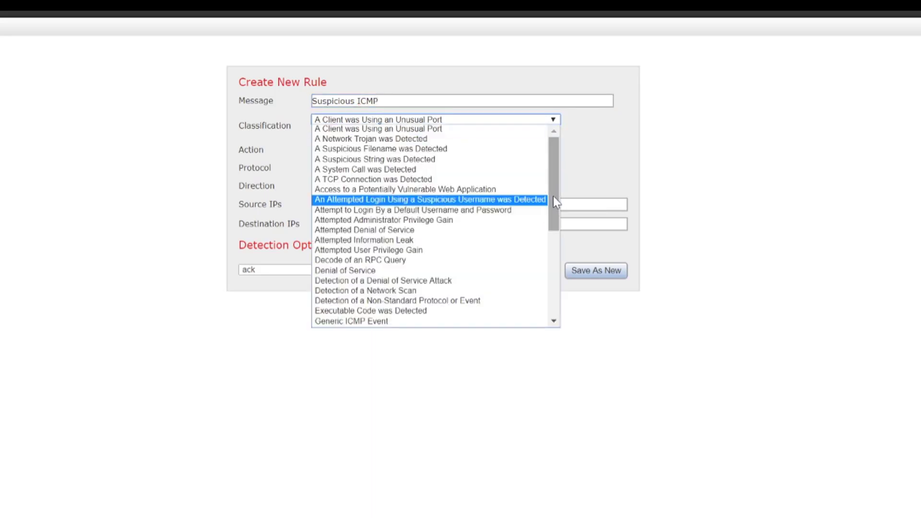
left_click_drag(555, 187, 552, 269)
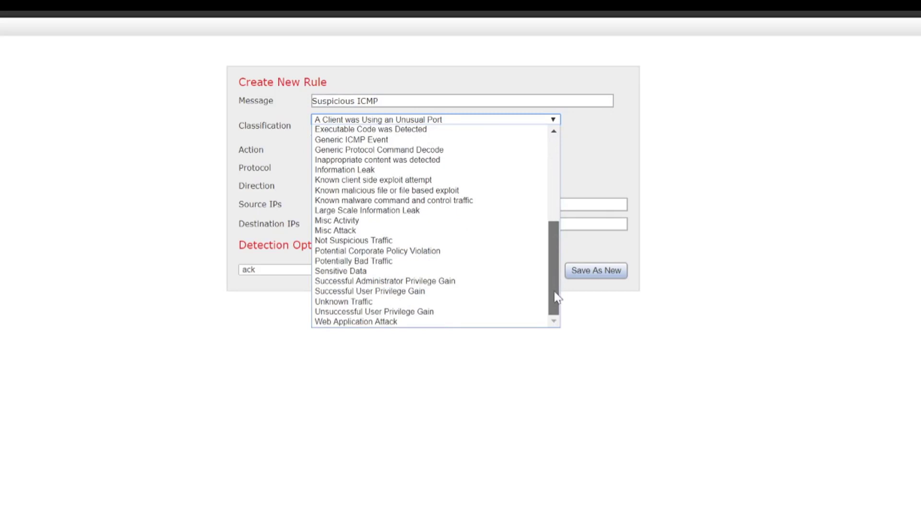
left_click(412, 262)
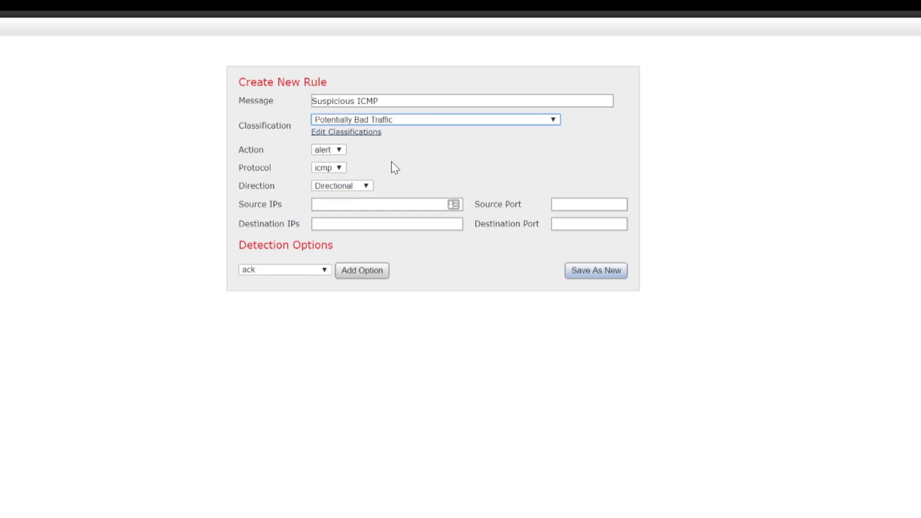
left_click(339, 150)
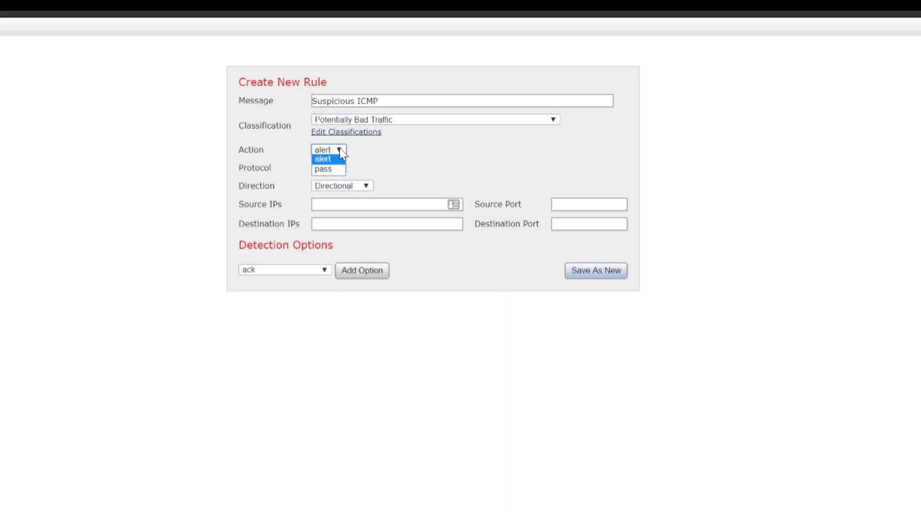
left_click(340, 152)
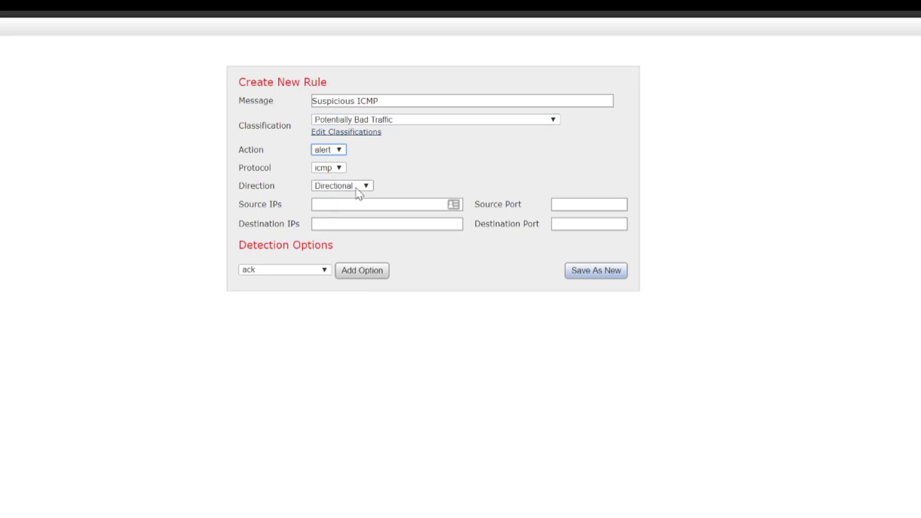
Step: Set source 192.168.10.10 port 8 and destination 192.168.20.10 port 0
left_click(443, 204)
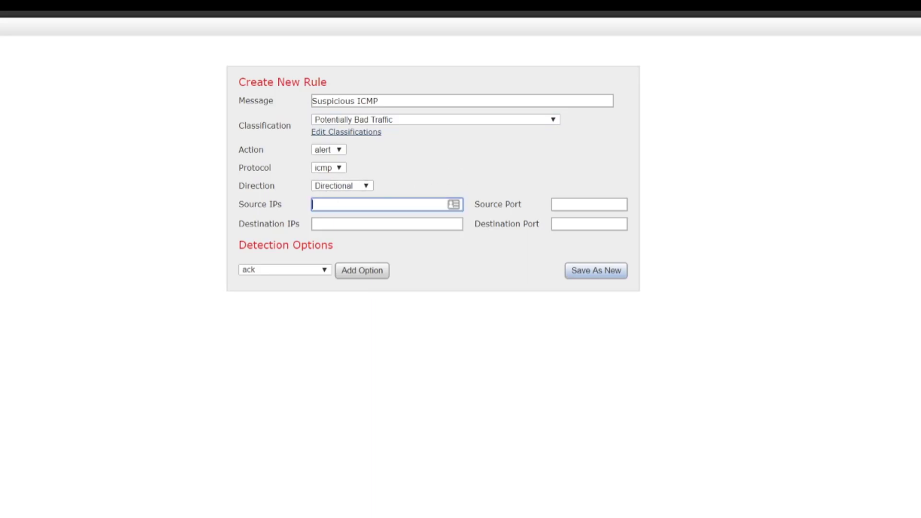
type("192.168.10.10")
left_click(572, 204)
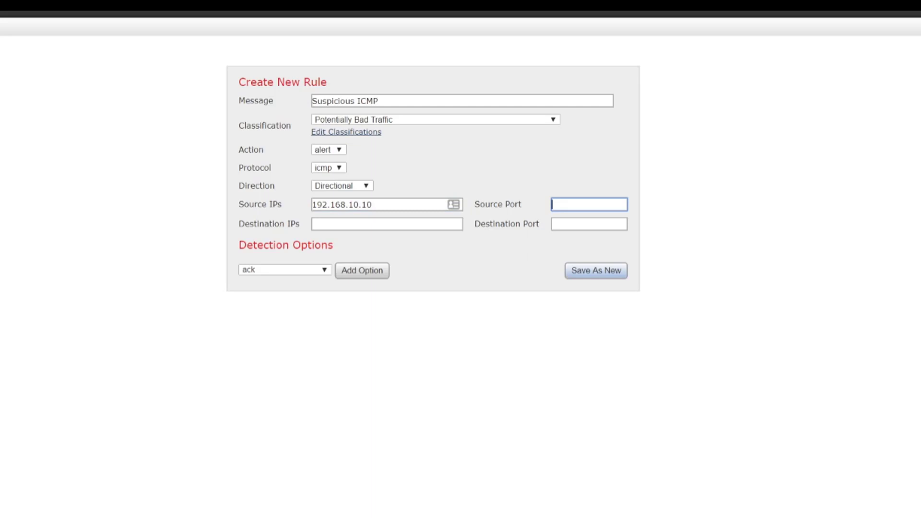
type("8")
left_click(552, 224)
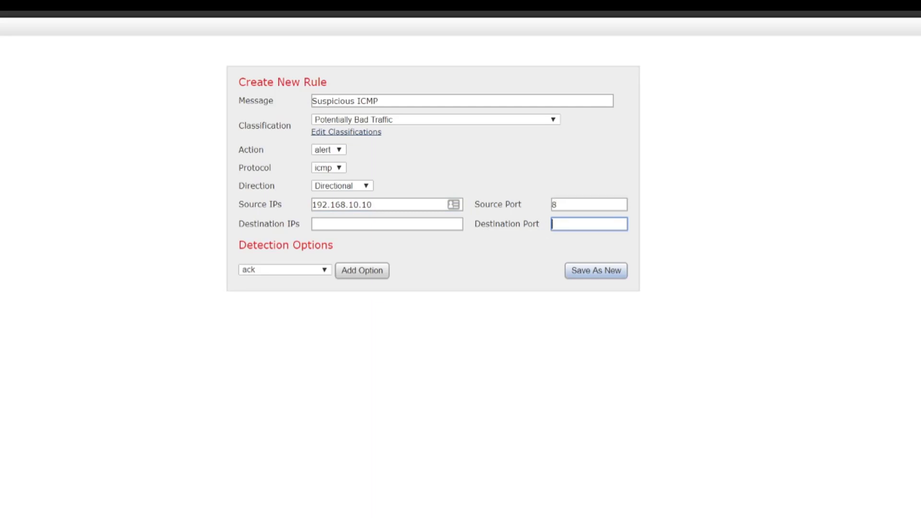
type("0")
left_click(410, 227)
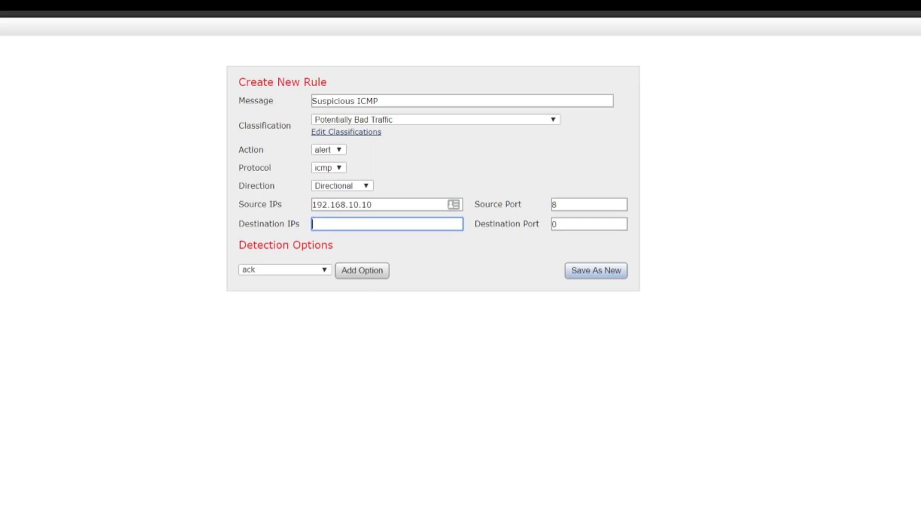
type("192.168.20.10")
Step: Choose icmp_seq as the rule's detection option
left_click(324, 270)
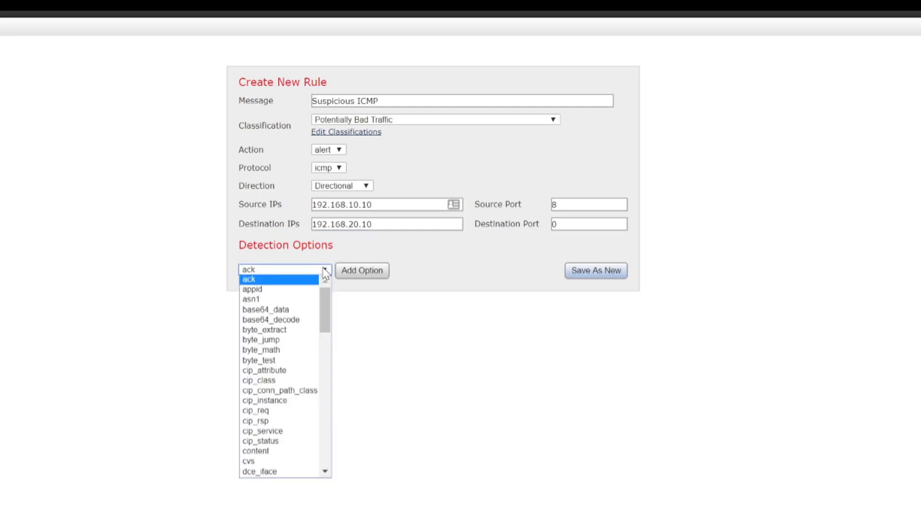
left_click_drag(324, 315, 319, 384)
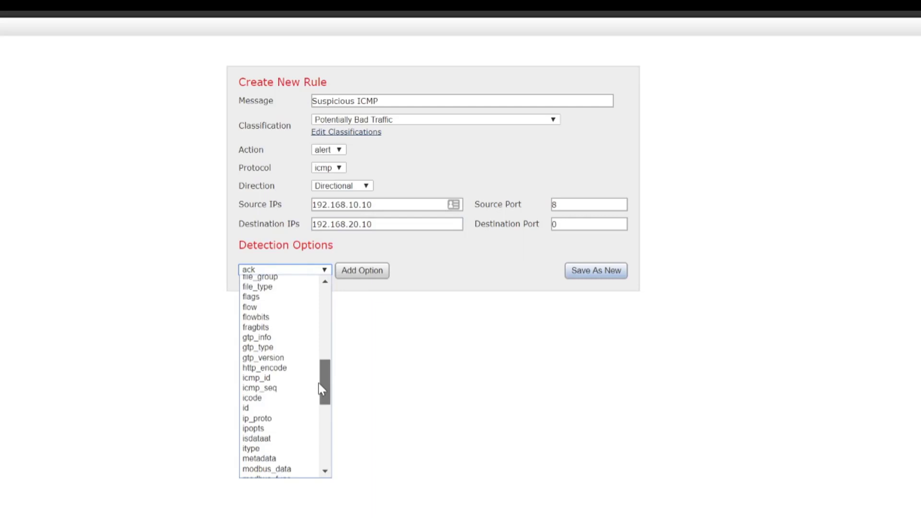
left_click(299, 393)
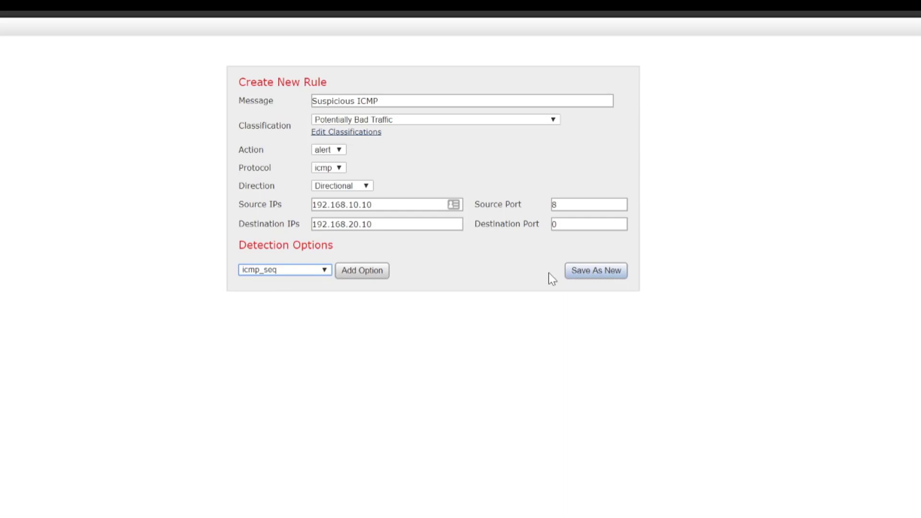
Step: Save the rule as new rule 1:1000001:1 and copy its 'Suspicious ICMP' message text
left_click(604, 269)
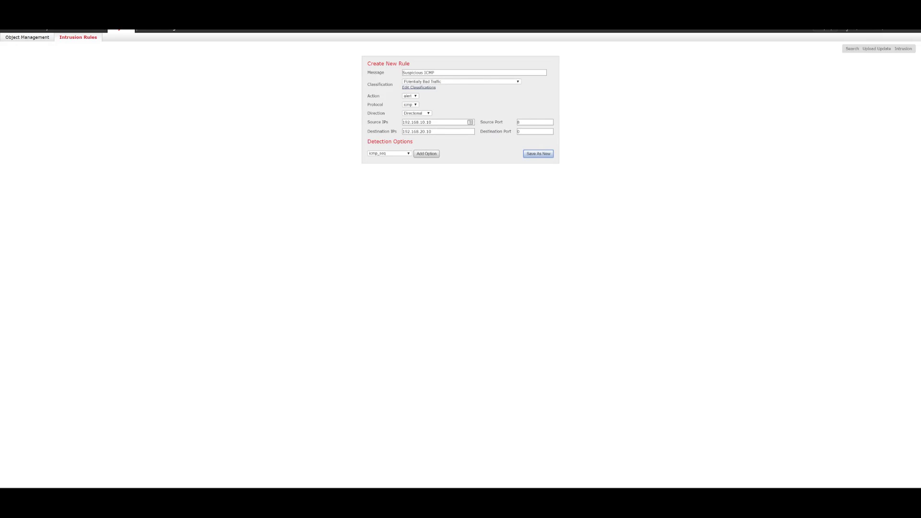
triple_click(417, 73)
right_click(411, 72)
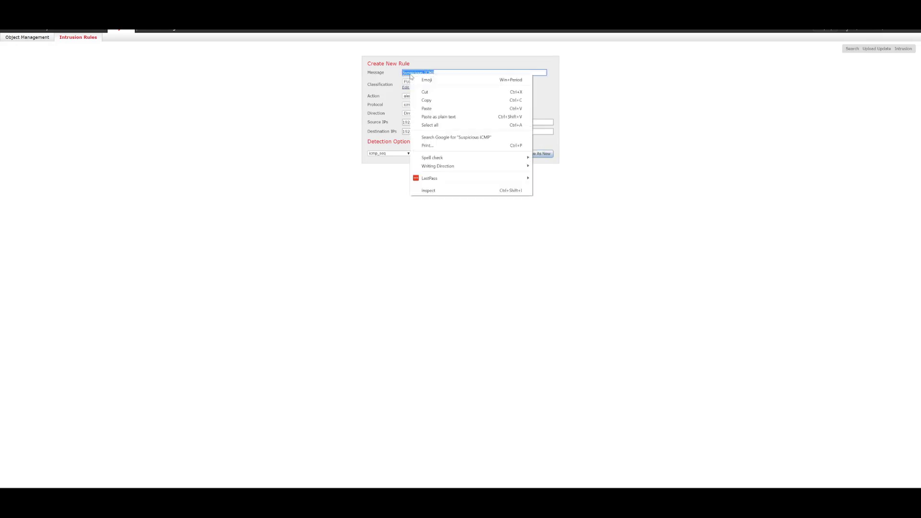
left_click(432, 96)
left_click(655, 101)
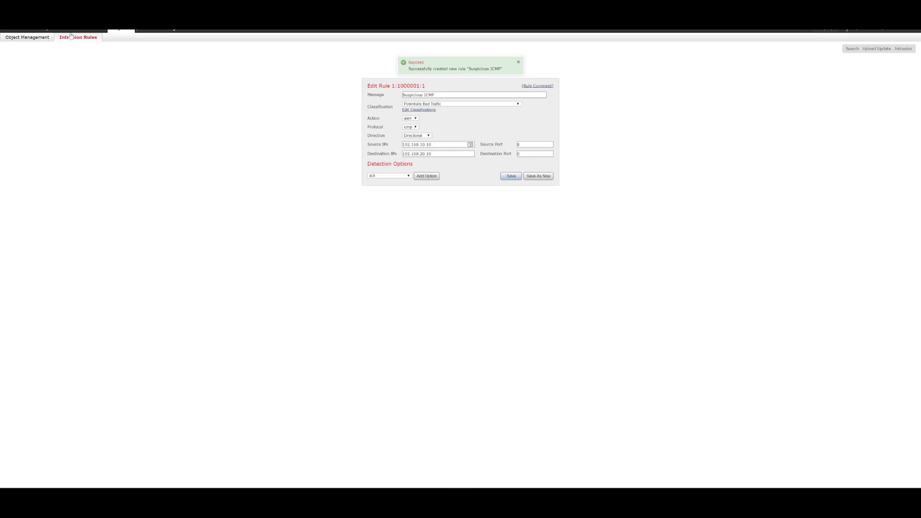
mouse_move(72, 31)
mouse_move(42, 43)
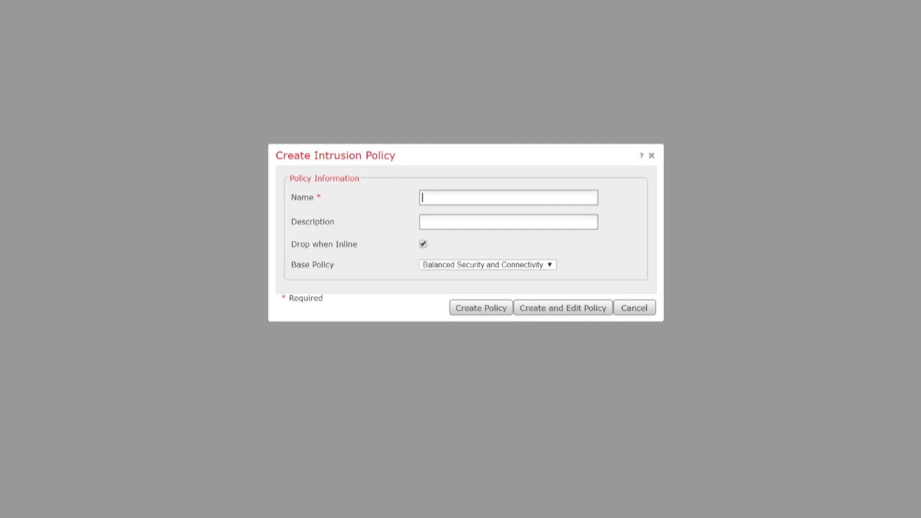
Step: Name the intrusion policy 'TAP Policy', keeping Balanced Security and Connectivity as base policy
type("Test")
key("BackSpace")
key("BackSpace")
type("TAP Policy")
left_click(521, 269)
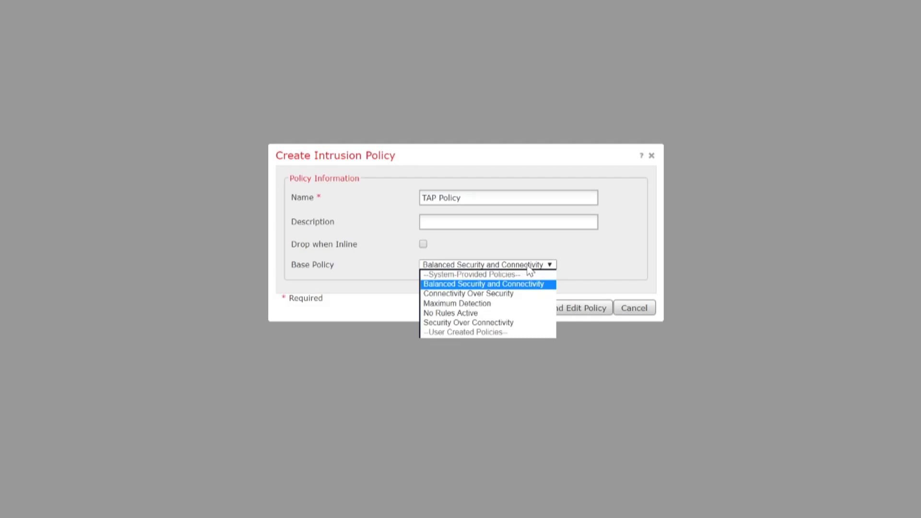
left_click(556, 267)
left_click(556, 267)
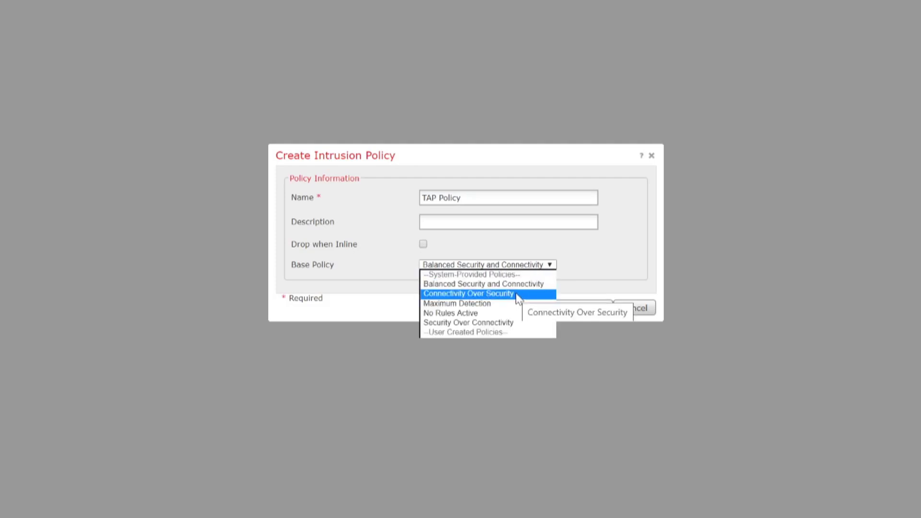
key("Escape")
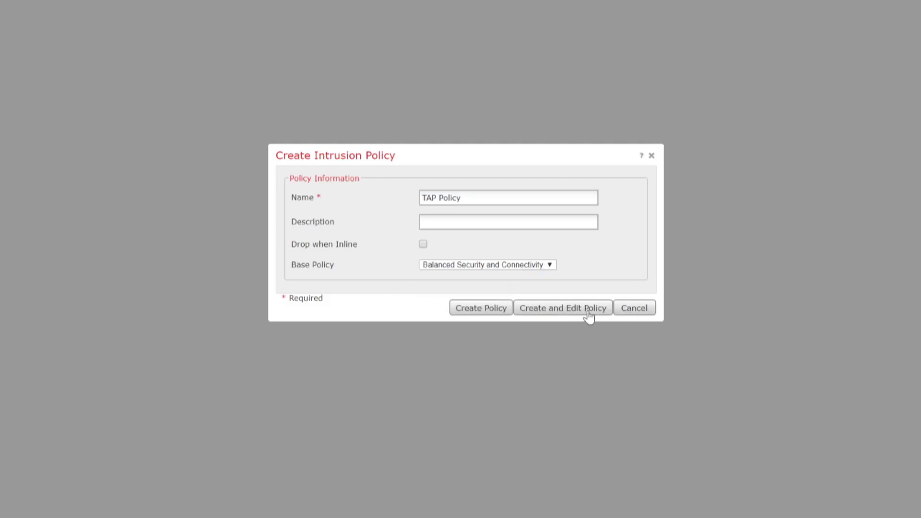
Step: Create TAP Policy and open its Edit Policy page showing 11023 enabled rules
left_click(566, 311)
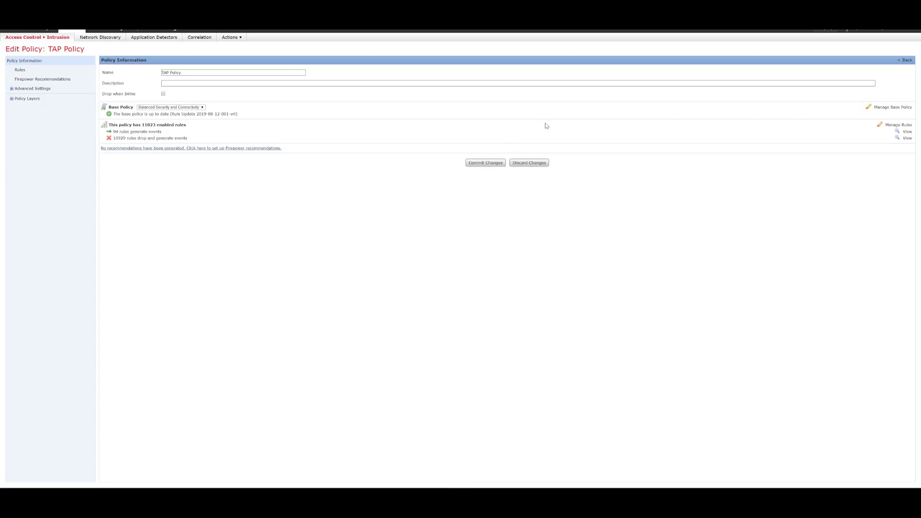
Step: Filter TAP Policy's rules by 'Suspicious ICMP' and select custom rule SID 1000001
left_click(893, 126)
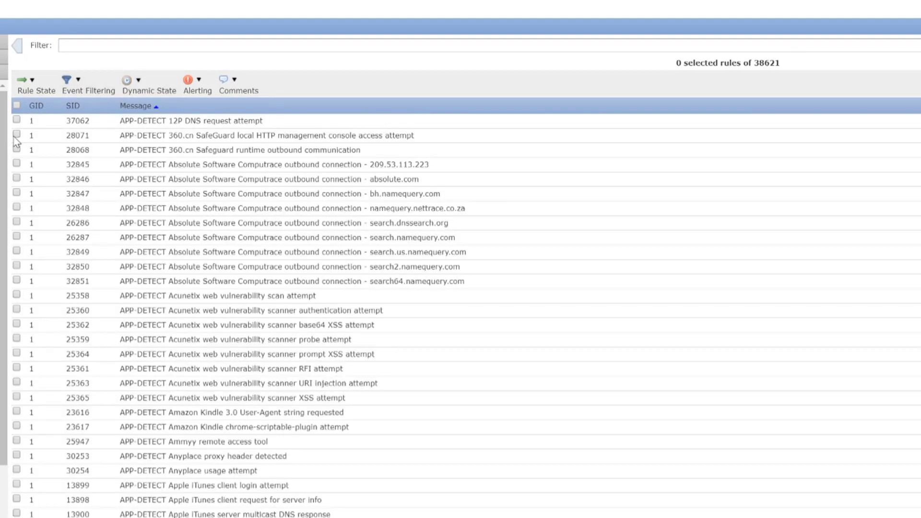
left_click(95, 45)
right_click(95, 45)
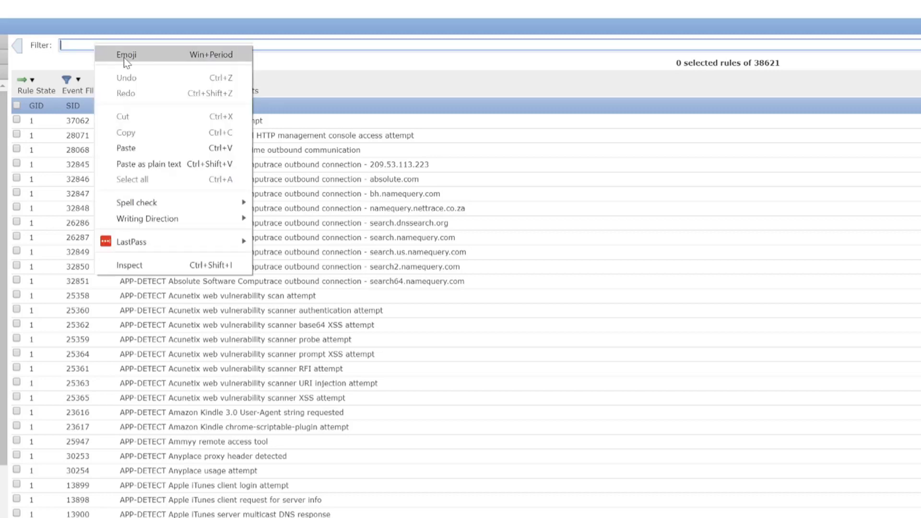
left_click(147, 148)
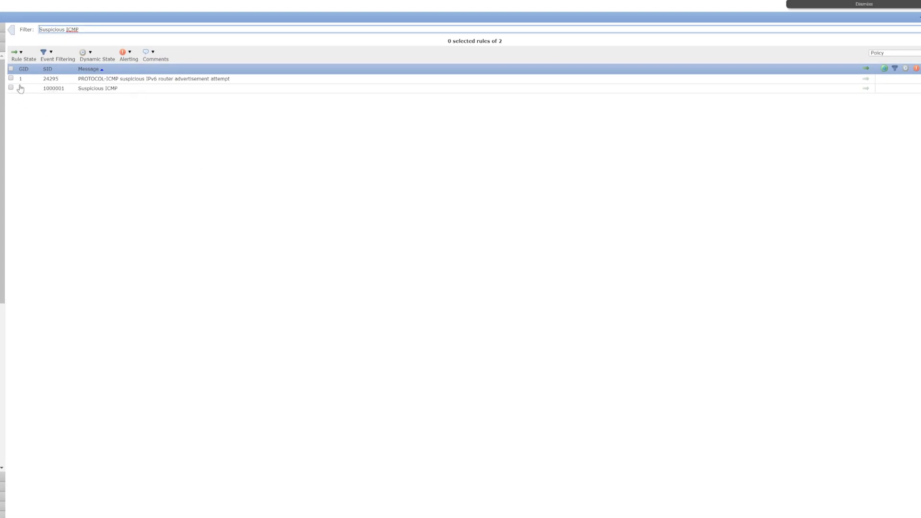
left_click(10, 87)
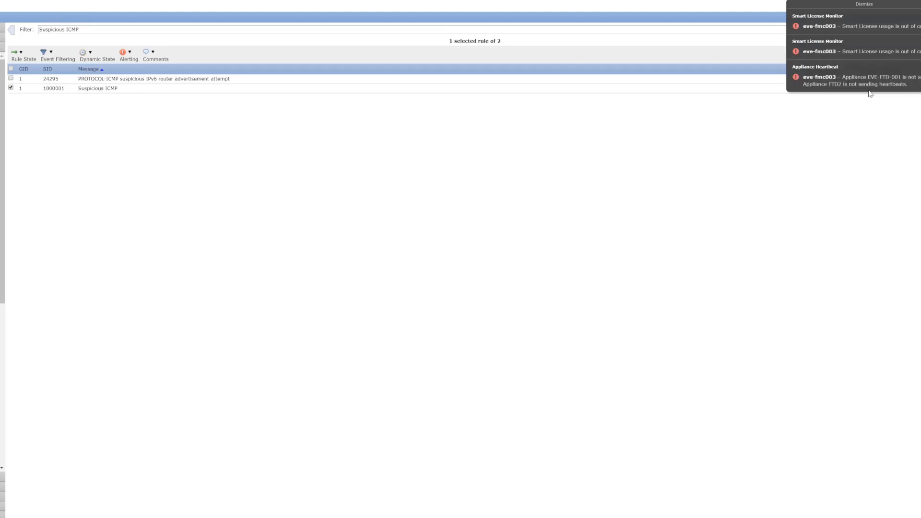
left_click(844, 6)
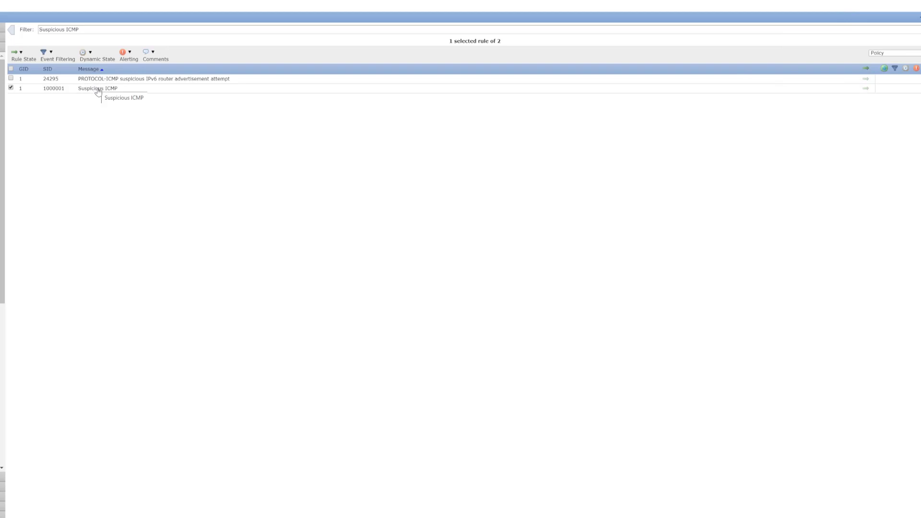
left_click(20, 53)
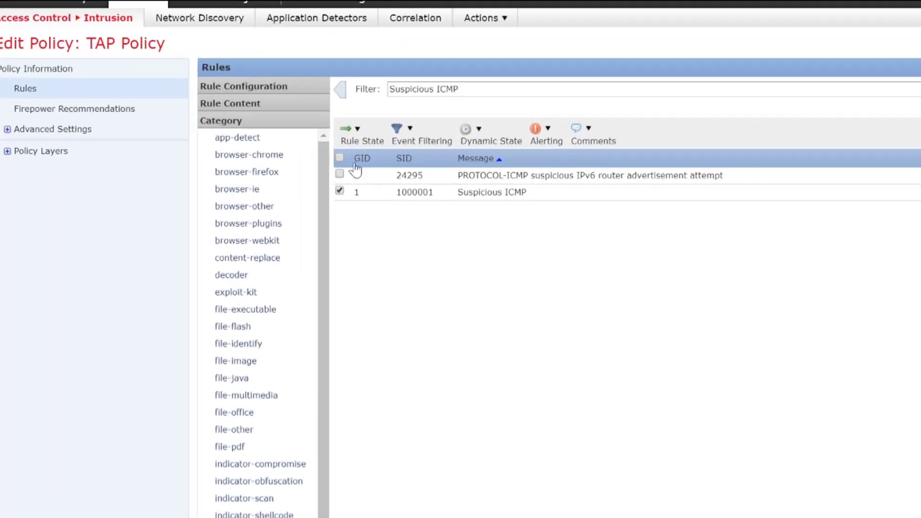
Step: Set rule 1000001 to Generate Events, acknowledge the success message, and clear the Suspicious ICMP filter
left_click(357, 129)
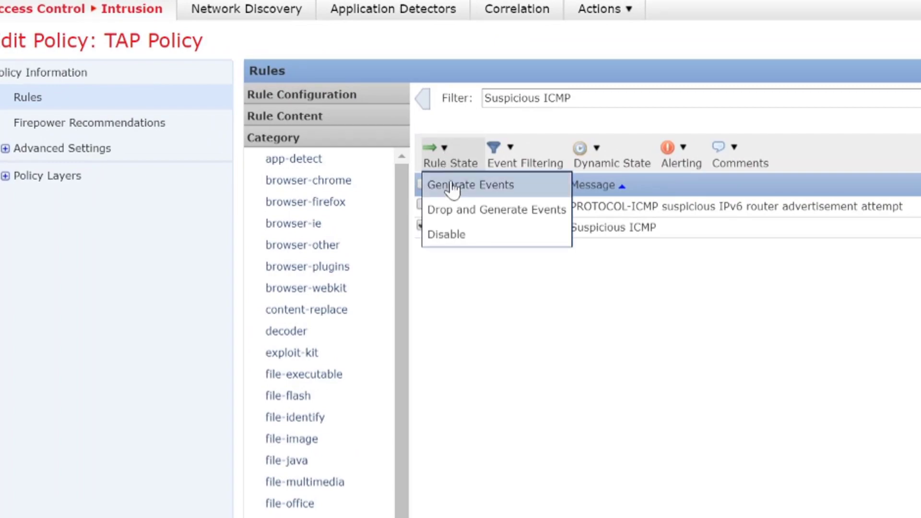
left_click(449, 186)
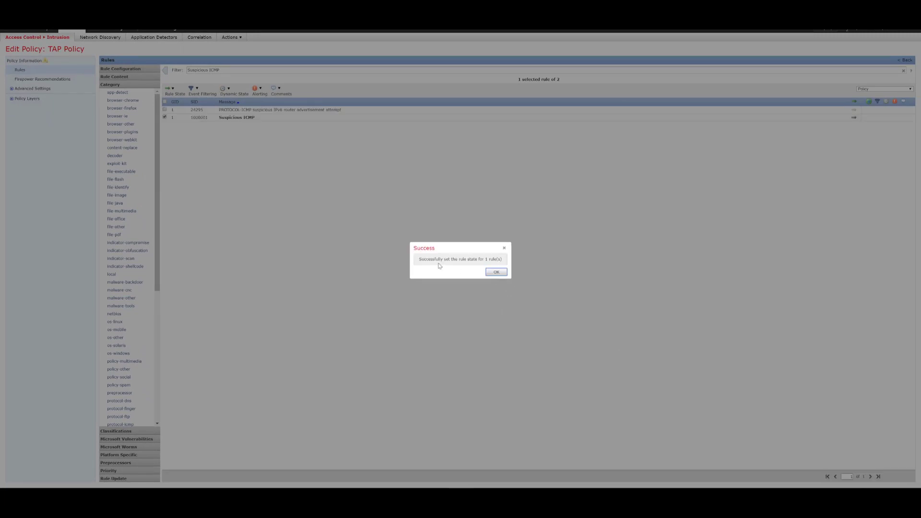
left_click_drag(421, 259, 495, 259)
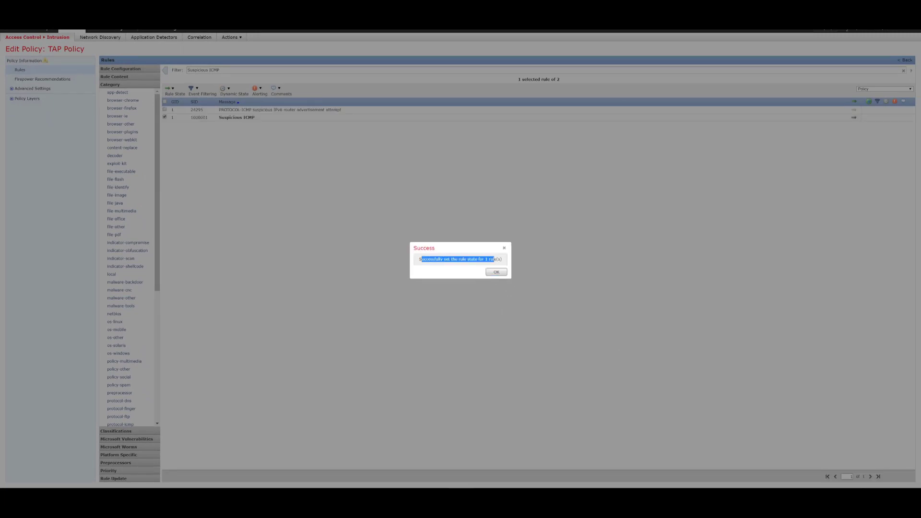
left_click(500, 276)
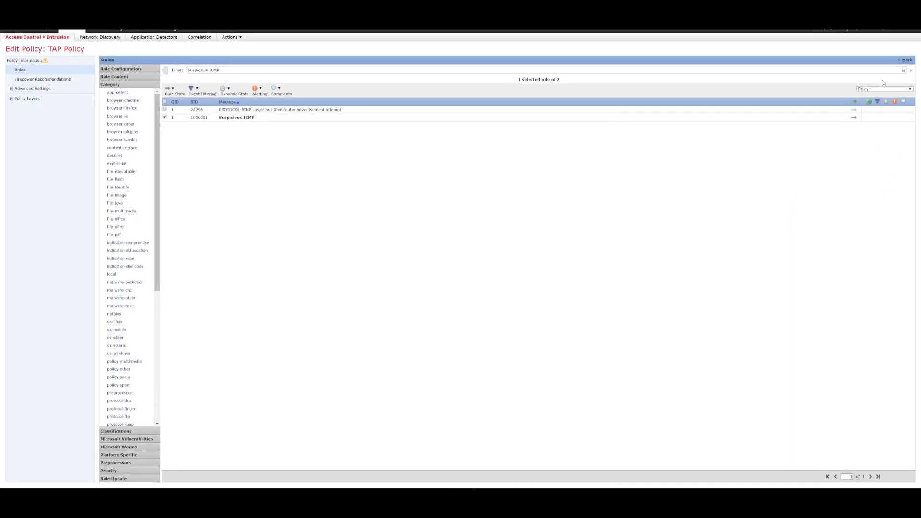
left_click(902, 72)
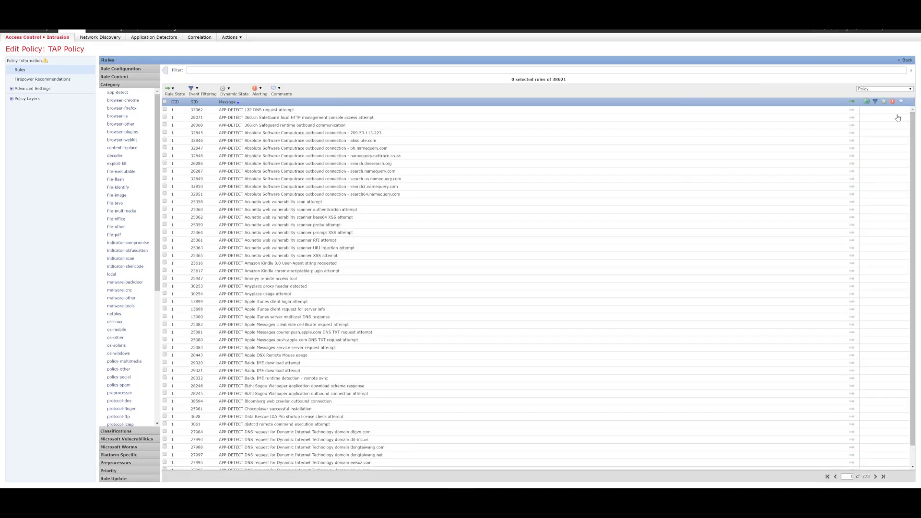
Step: Return to the TAP Policy overview and commit its changes without a description
left_click(904, 60)
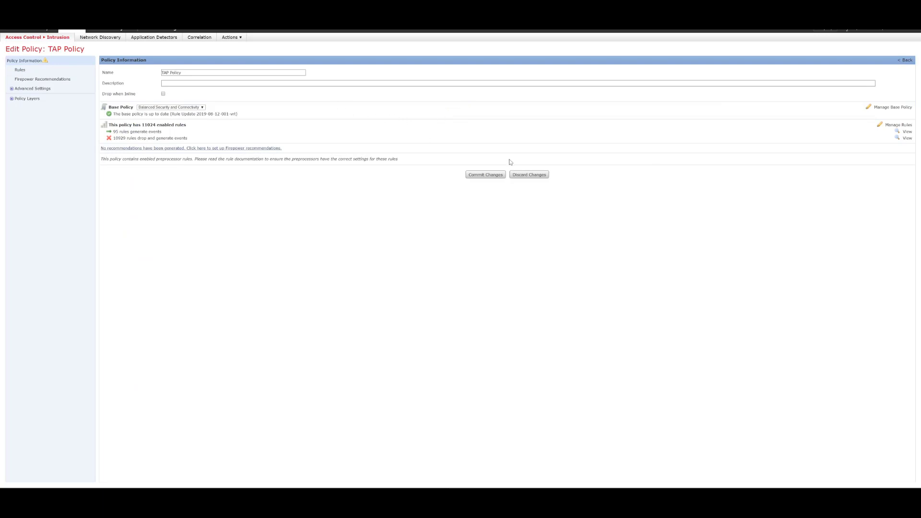
left_click(495, 176)
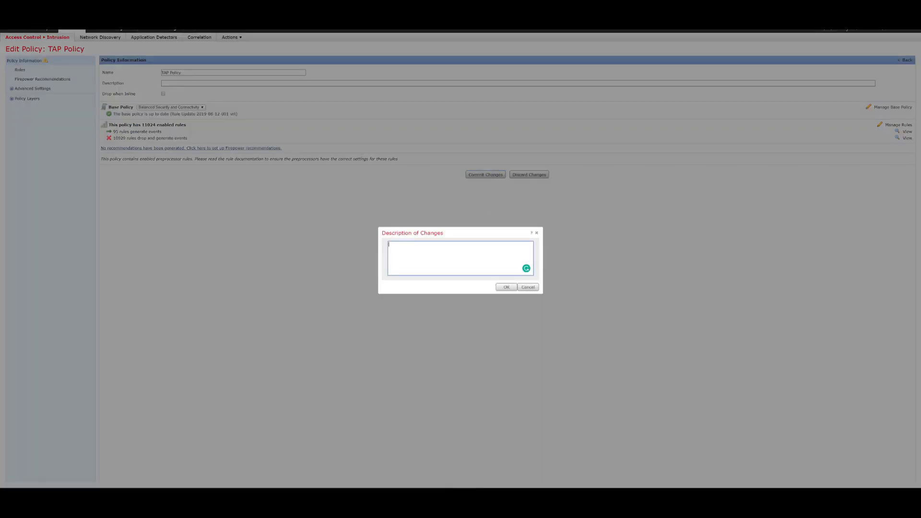
left_click(507, 287)
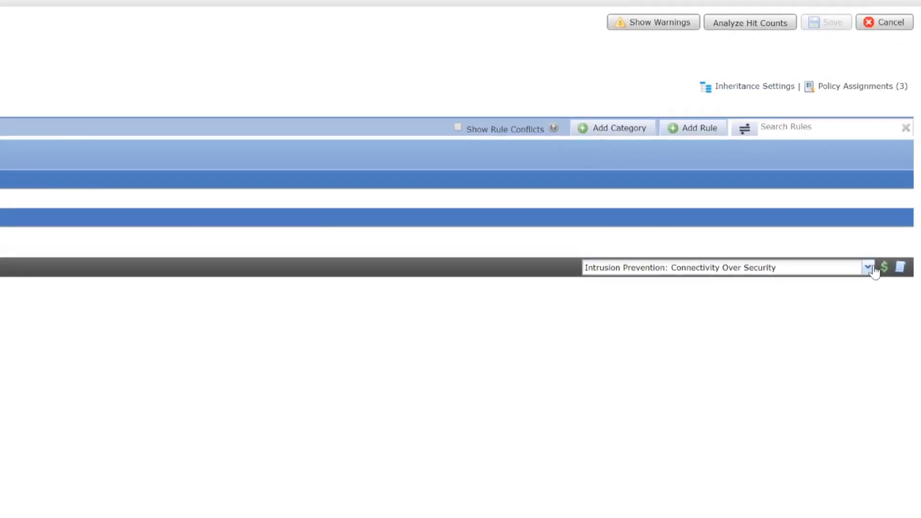
Step: Make TAP Policy the default action's intrusion policy and save the Default access control policy
left_click(900, 267)
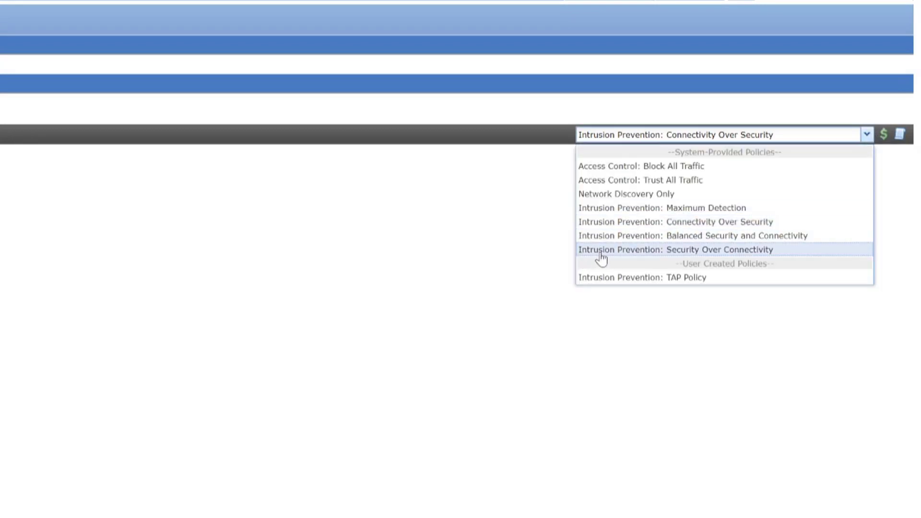
left_click(619, 278)
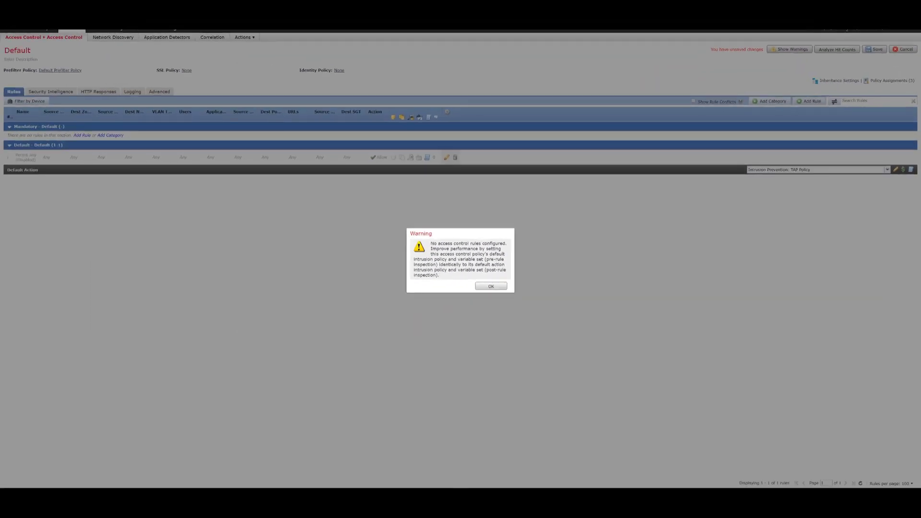
left_click(490, 287)
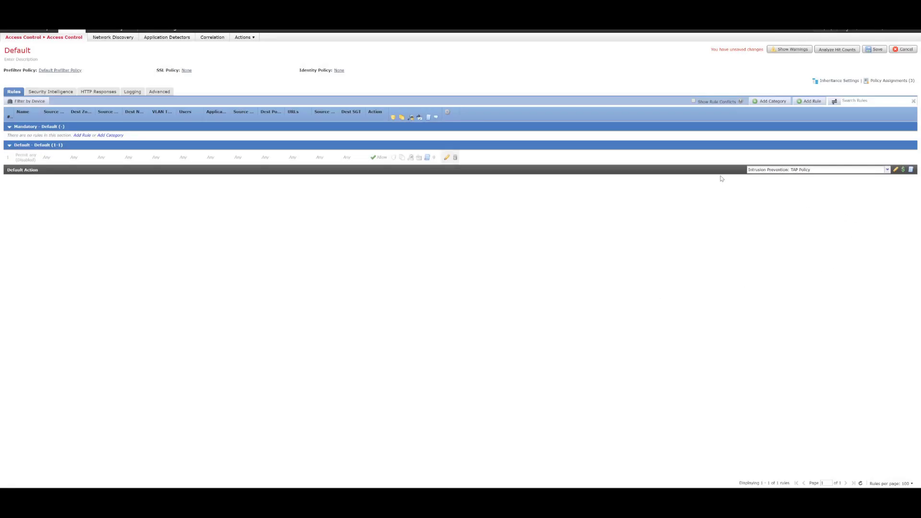
left_click(874, 51)
Step: Ping 192.168.20.10 from VPC4 and 192.168.10.10 from VPC5, ending on the VPC4 tab
left_click(226, 465)
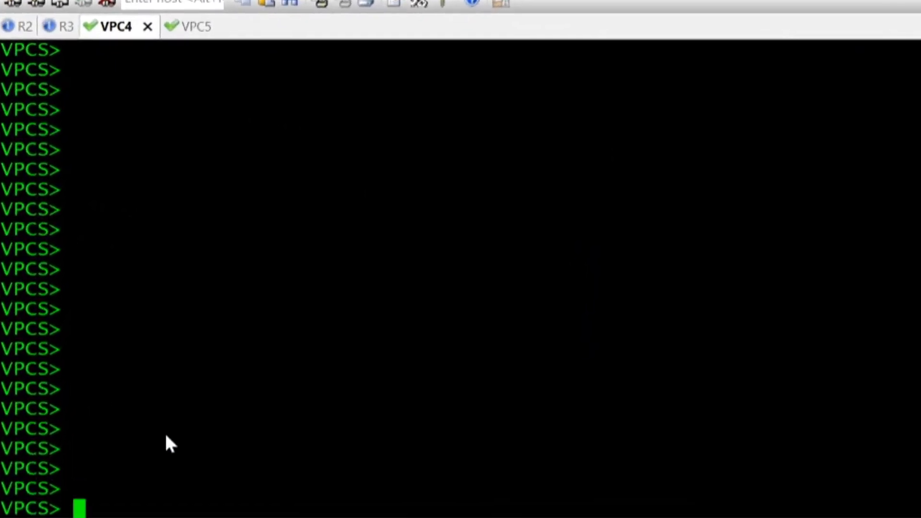
type("ping 1")
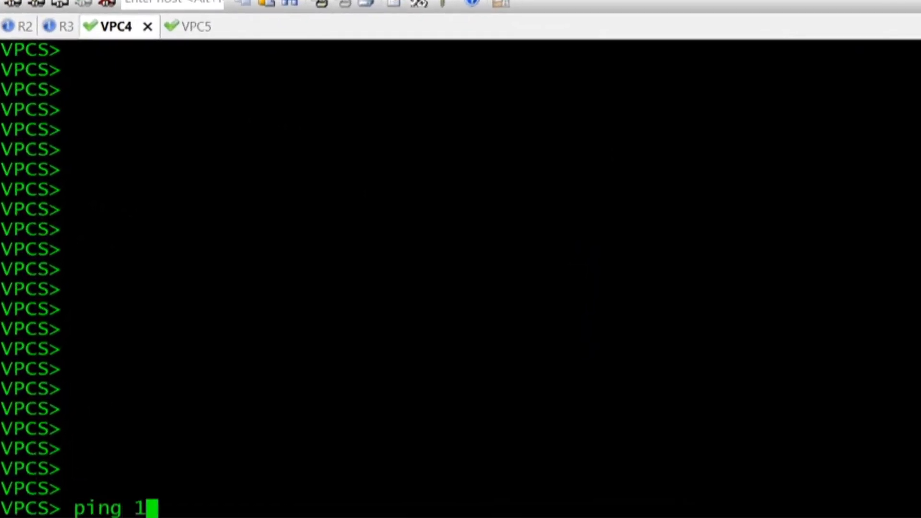
type("92.168.20.10")
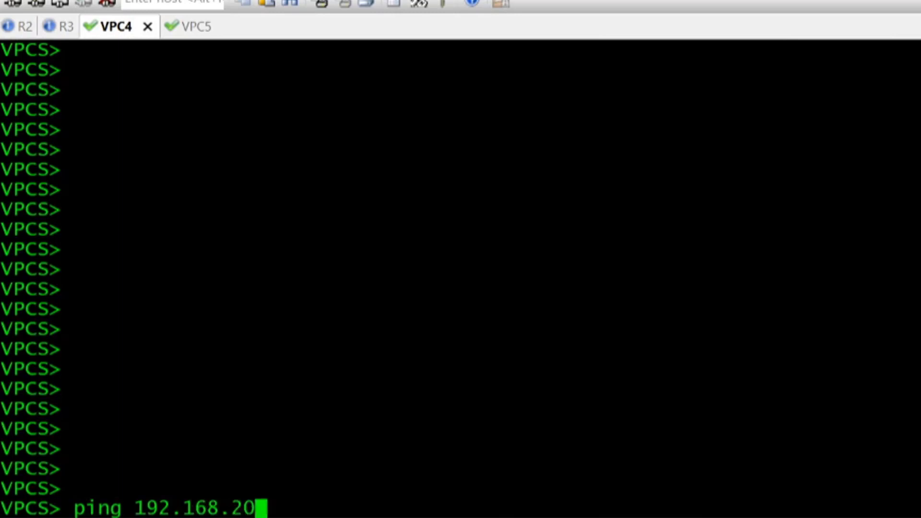
key("Return")
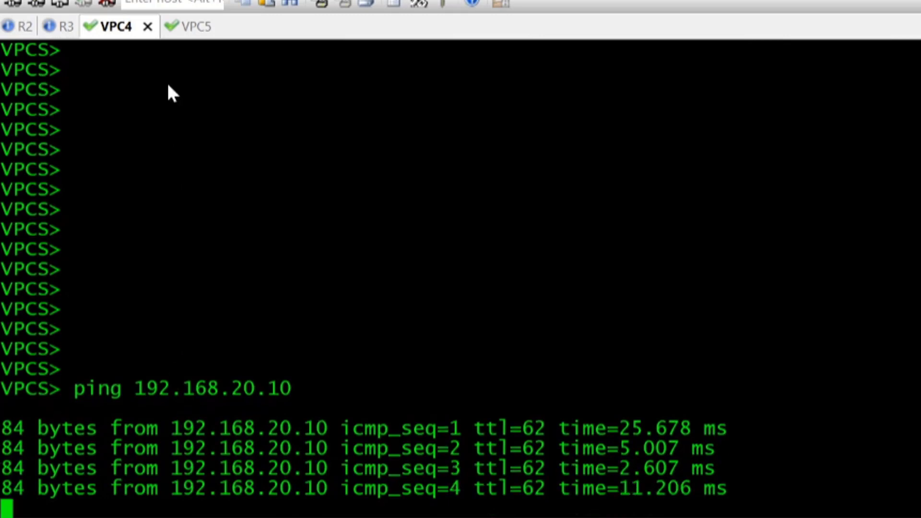
left_click(193, 29)
type("pi")
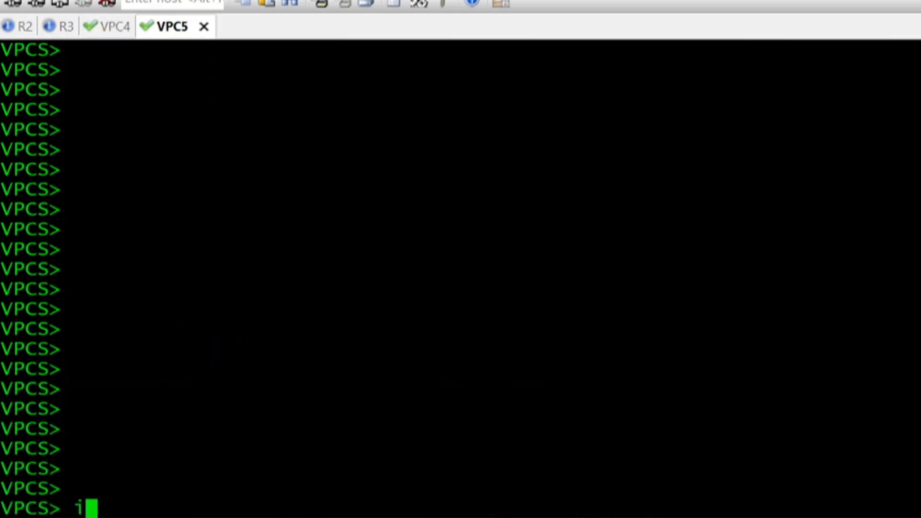
type("n")
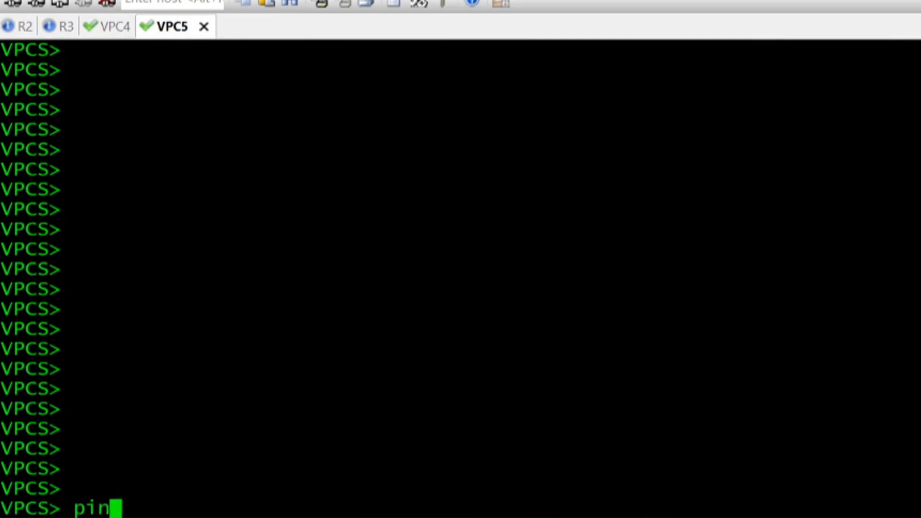
type("g 192.168.10.10")
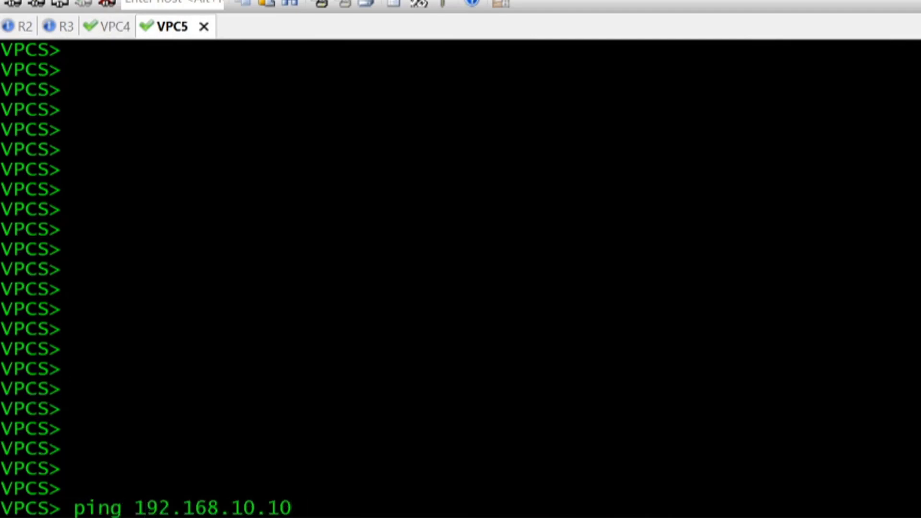
key("Return")
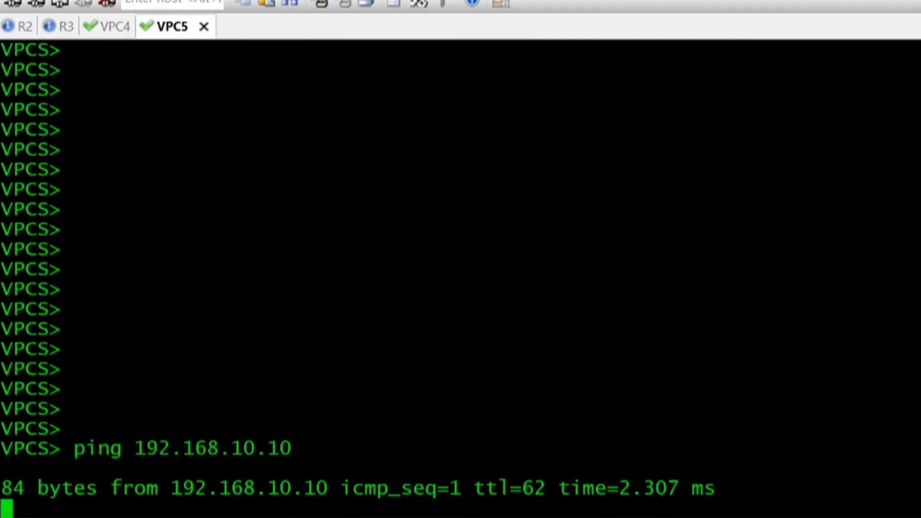
left_click(103, 28)
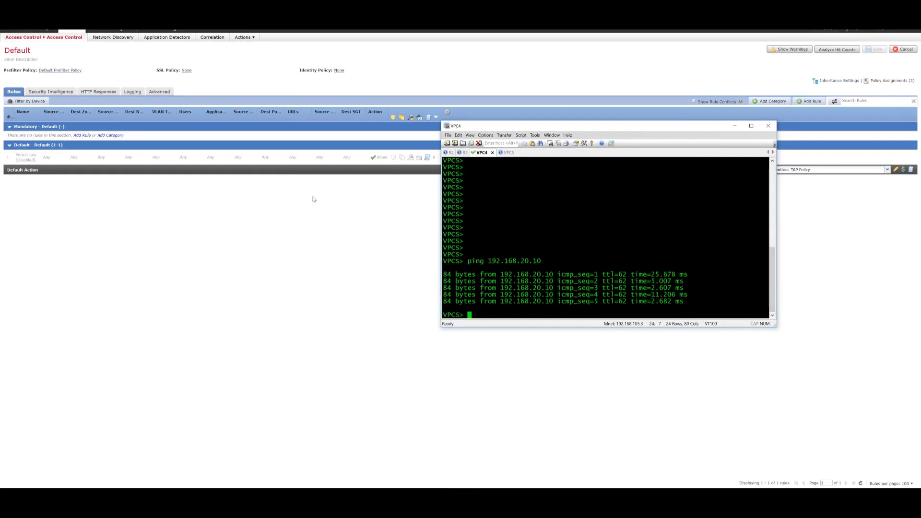
Step: Show Analysis > Intrusions > Events in the management center and check the deployment status list
left_click(822, 238)
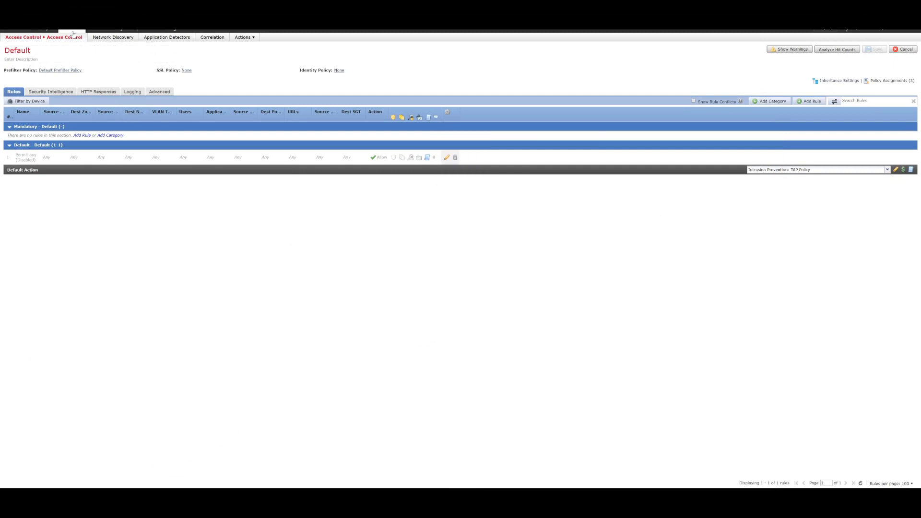
mouse_move(40, 32)
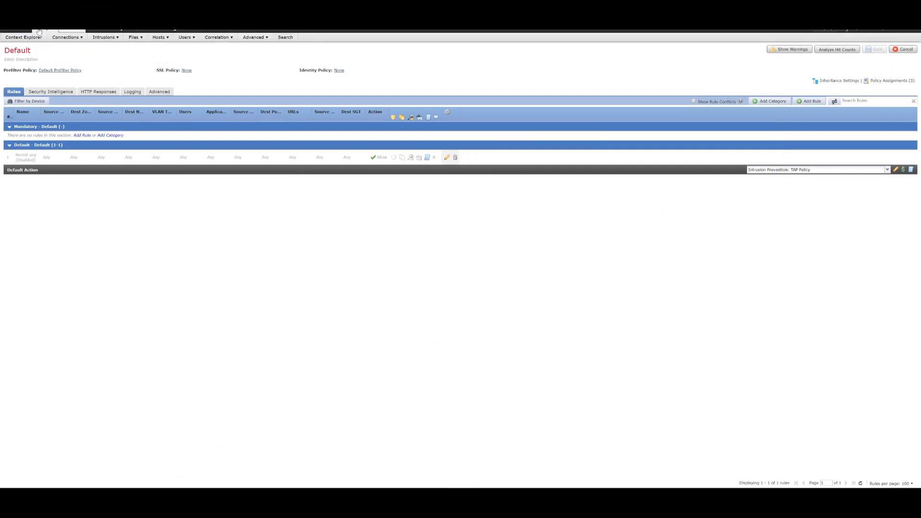
mouse_move(75, 42)
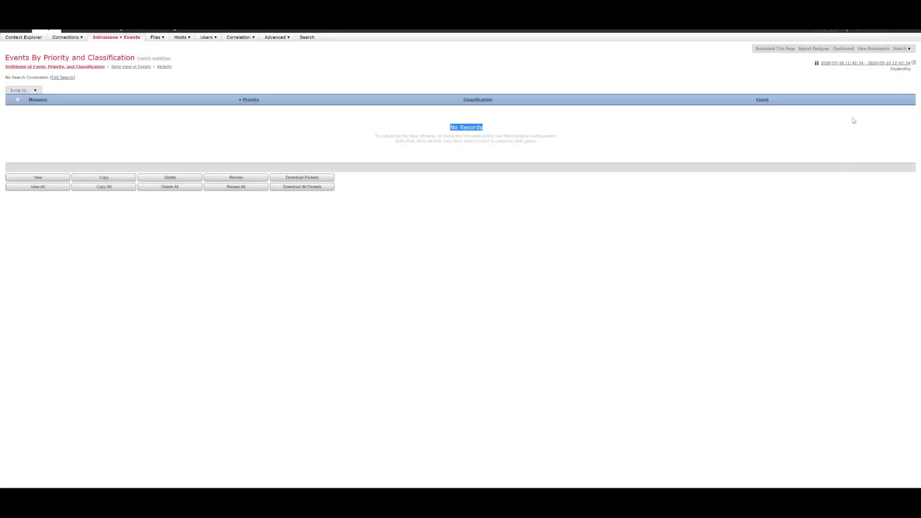
left_click(843, 33)
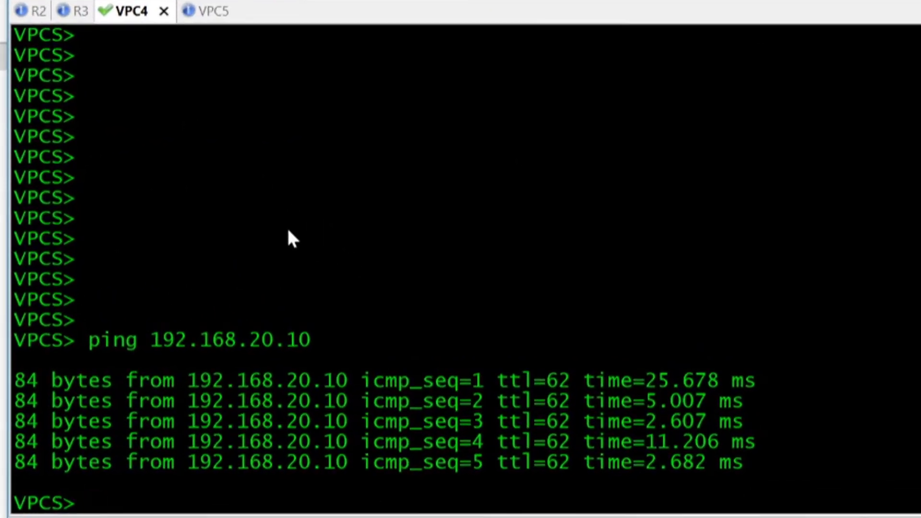
Step: Rerun ping 192.168.20.10 from VPC4 using the recalled command
key("Up")
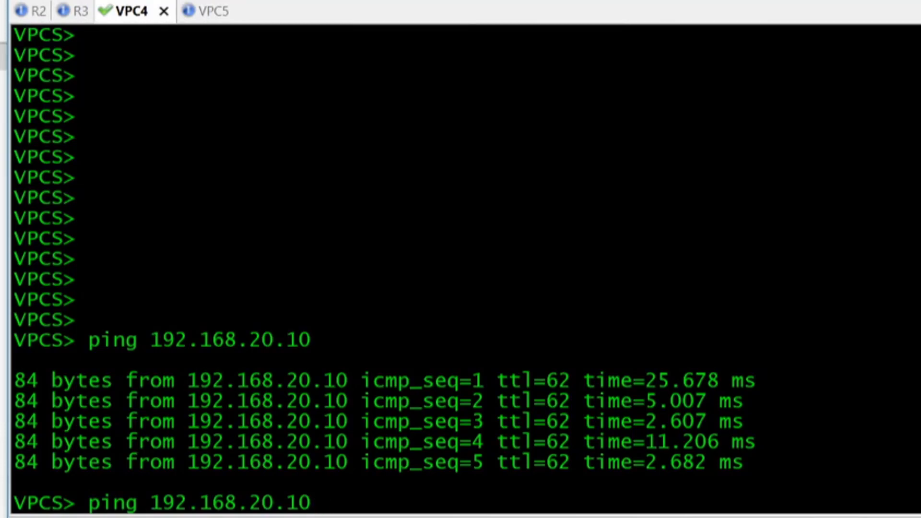
key("Return")
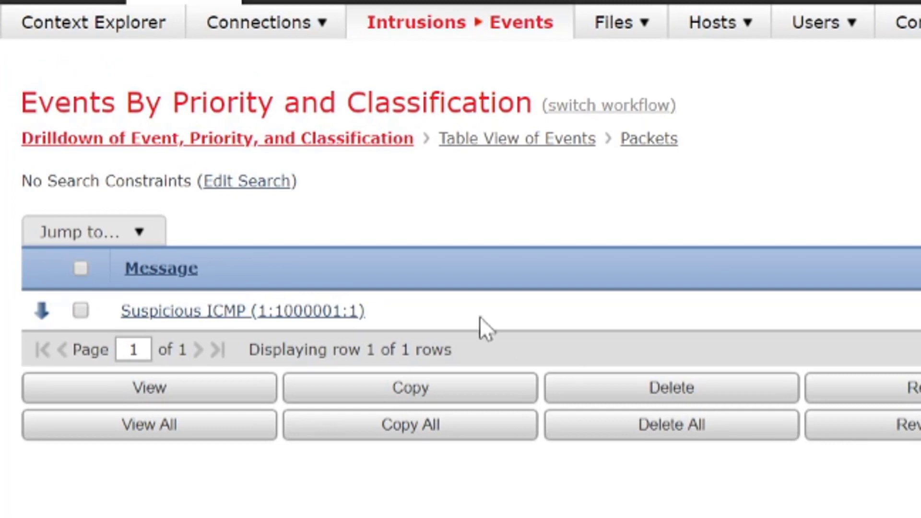
Step: Bring up the Suspicious ICMP event's actions menu in the events table, then dismiss it
mouse_move(500, 37)
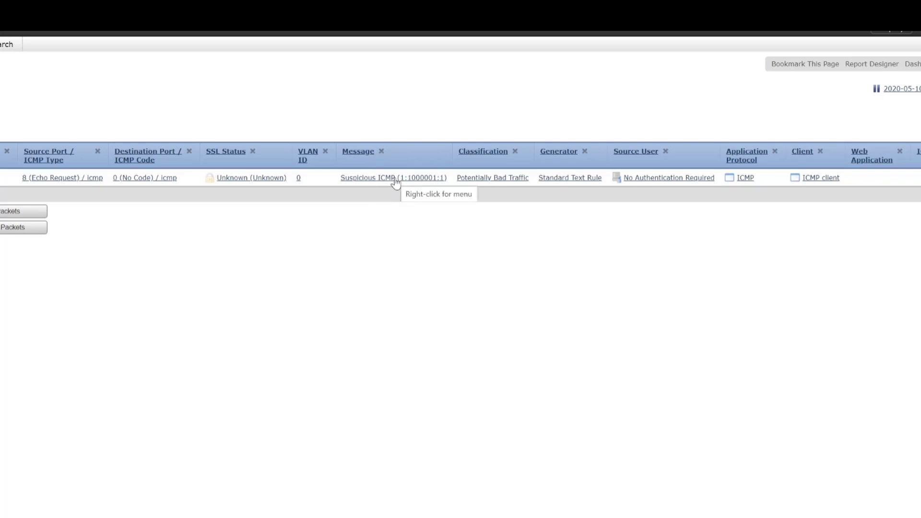
right_click(420, 186)
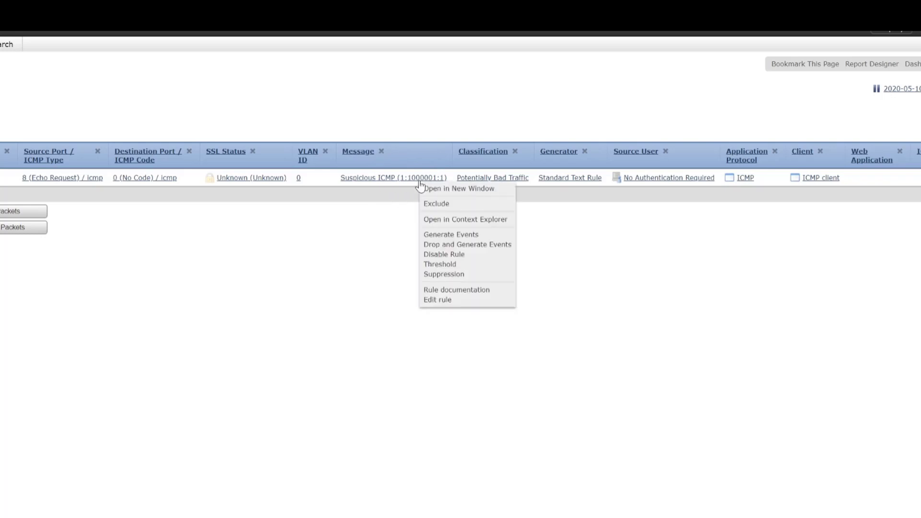
left_click(638, 273)
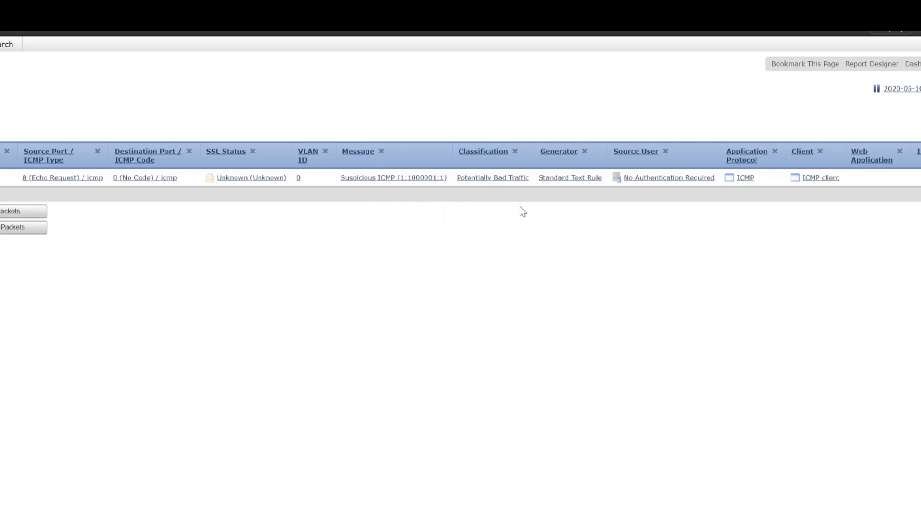